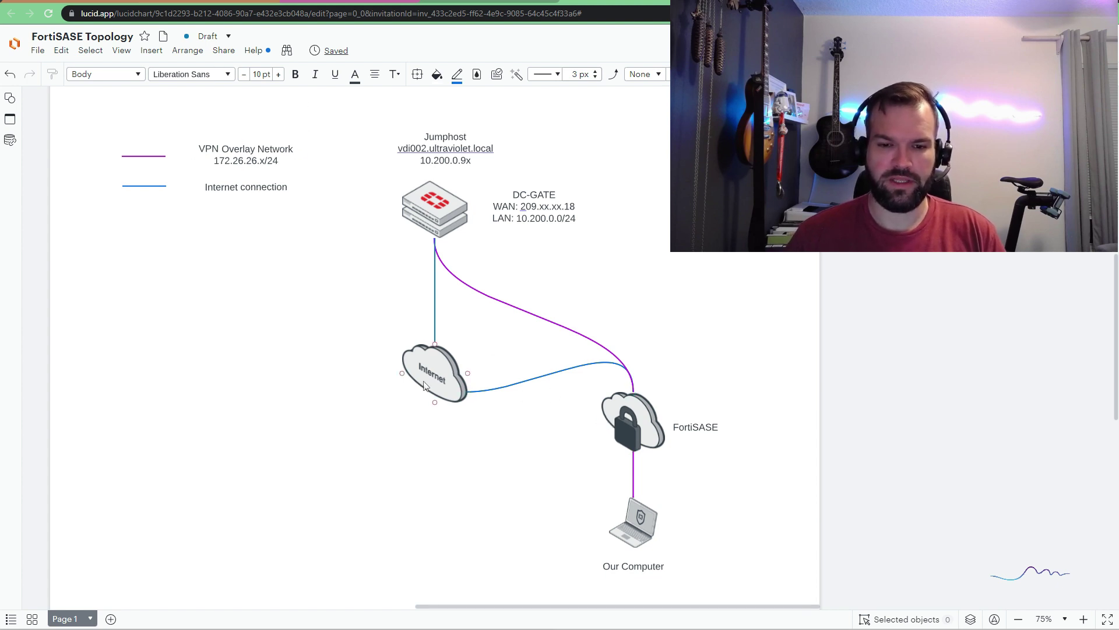
# Step: From a Command Prompt on the remote desktop, ping vdi002.ultraviolet.local; the host cannot be found
pyautogui.click(199, 5)
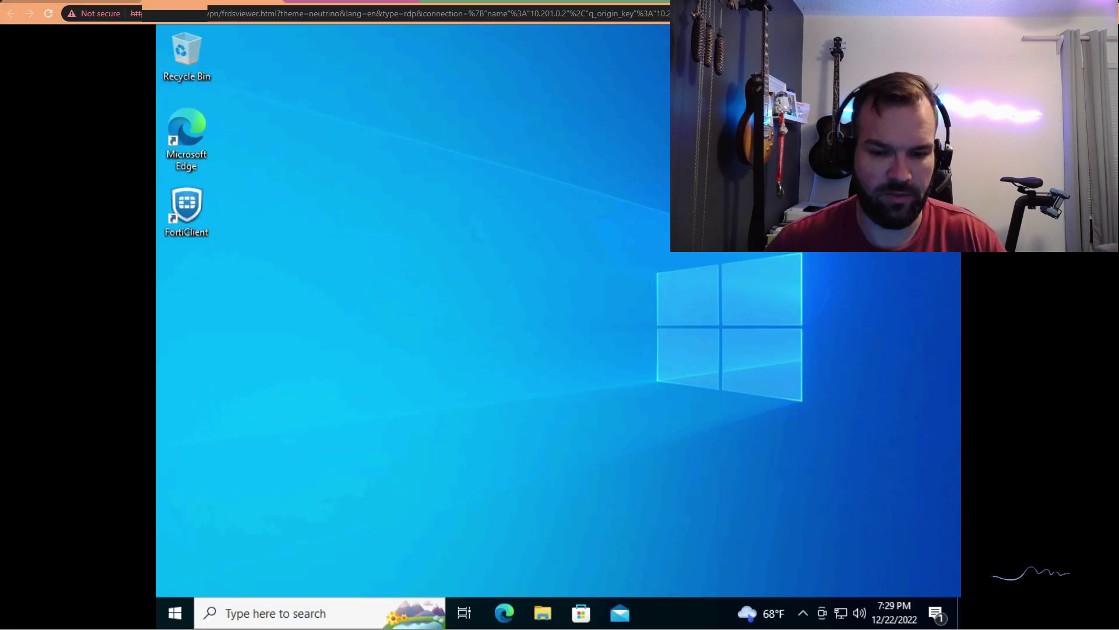
pyautogui.click(173, 615)
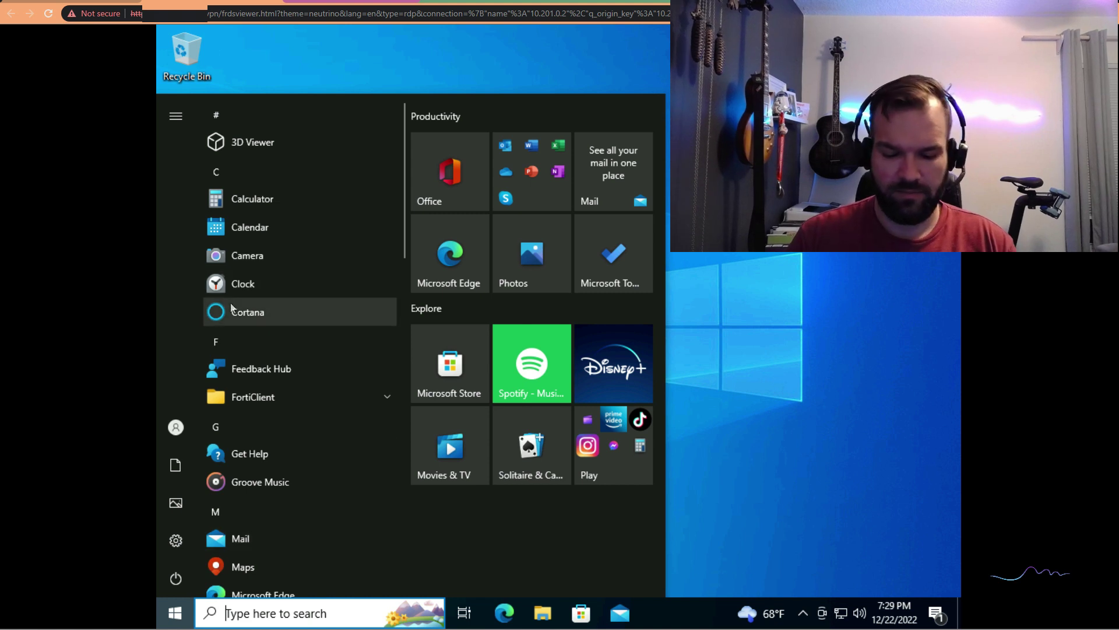
pyautogui.write('cmd')
pyautogui.press('Return')
pyautogui.write('ping ')
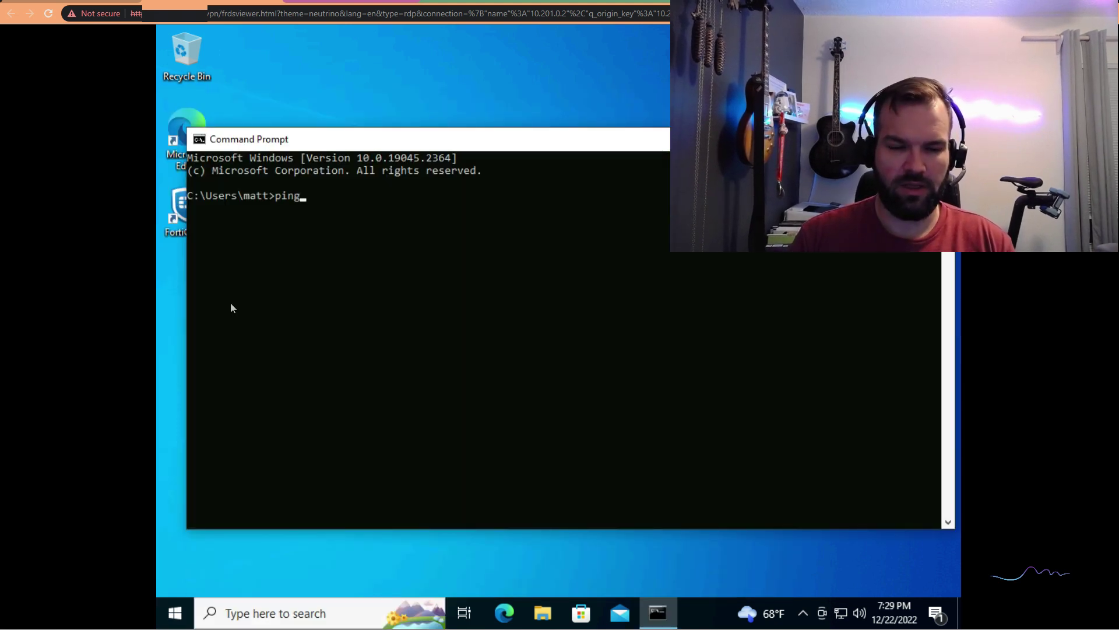
pyautogui.write('vdi0')
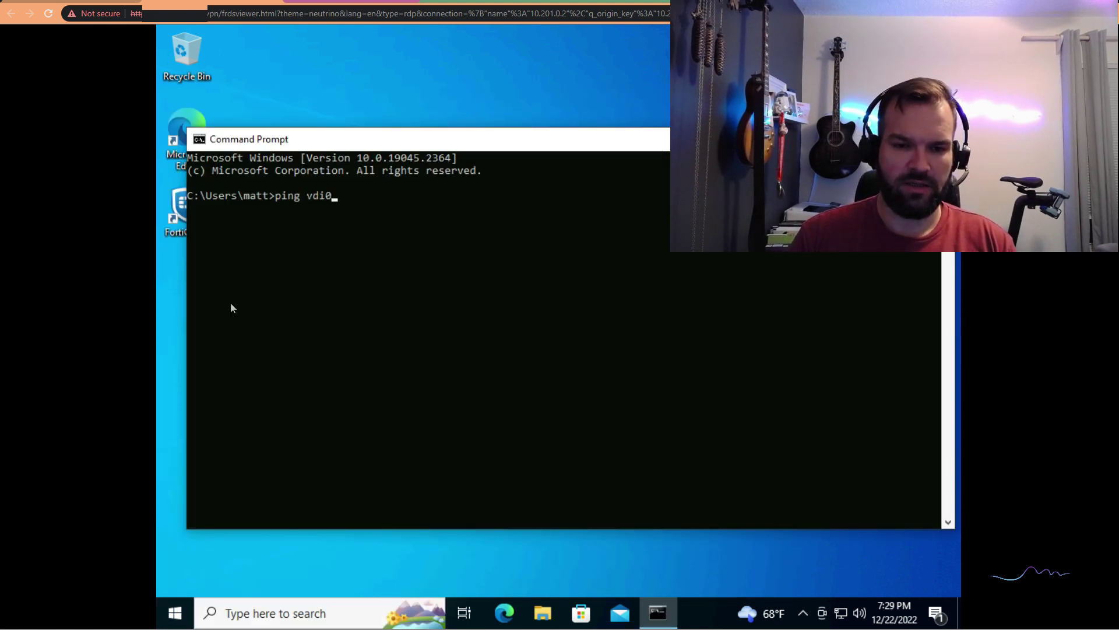
pyautogui.write('02.ultra')
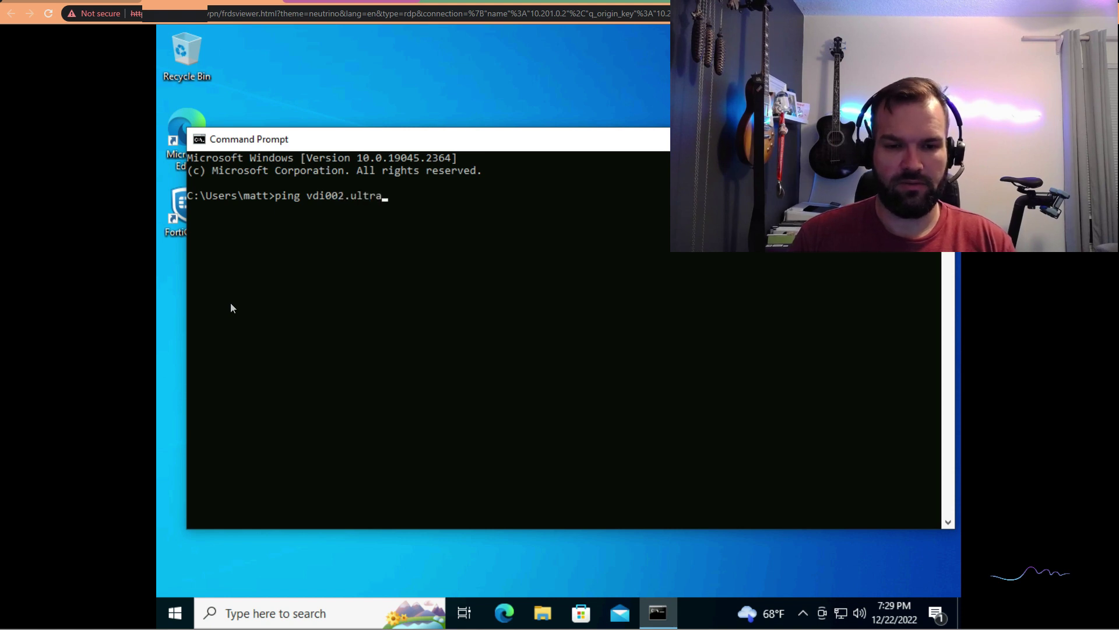
pyautogui.write('violet.local')
pyautogui.press('Return')
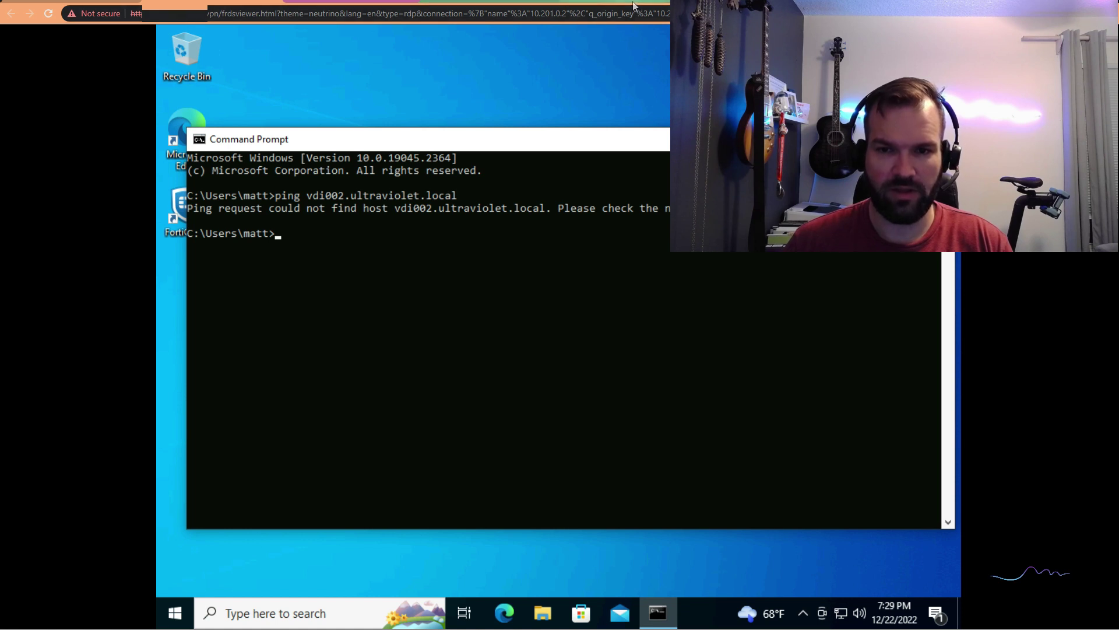
pyautogui.click(564, 140)
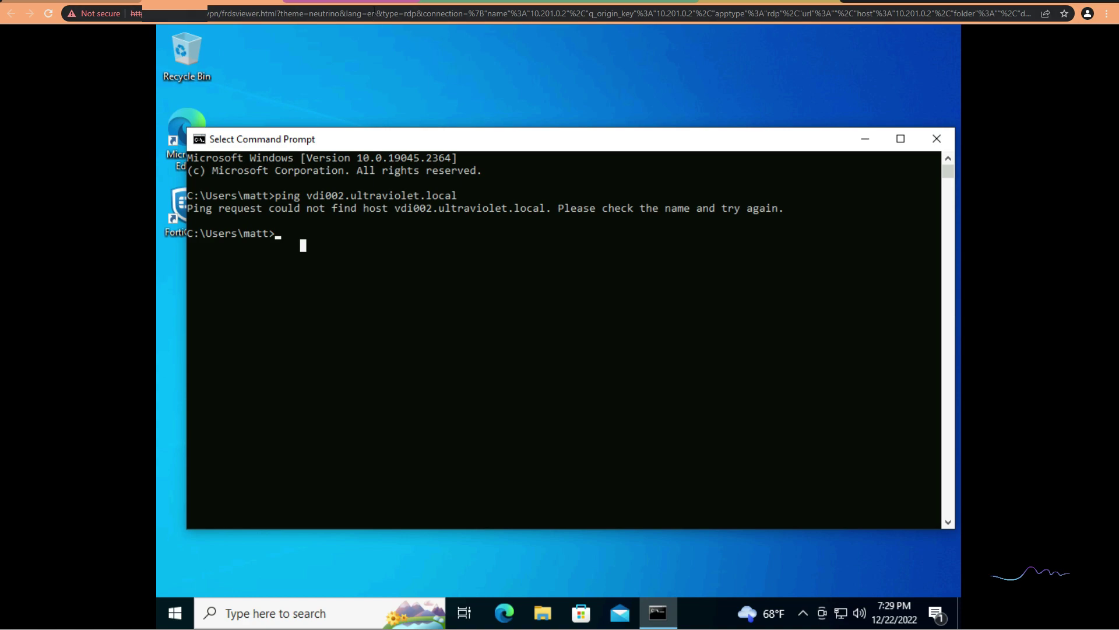
# Step: In the FortiSASE portal, go to Network > Private Access to show the empty Configure Primary Hub form
pyautogui.click(352, 3)
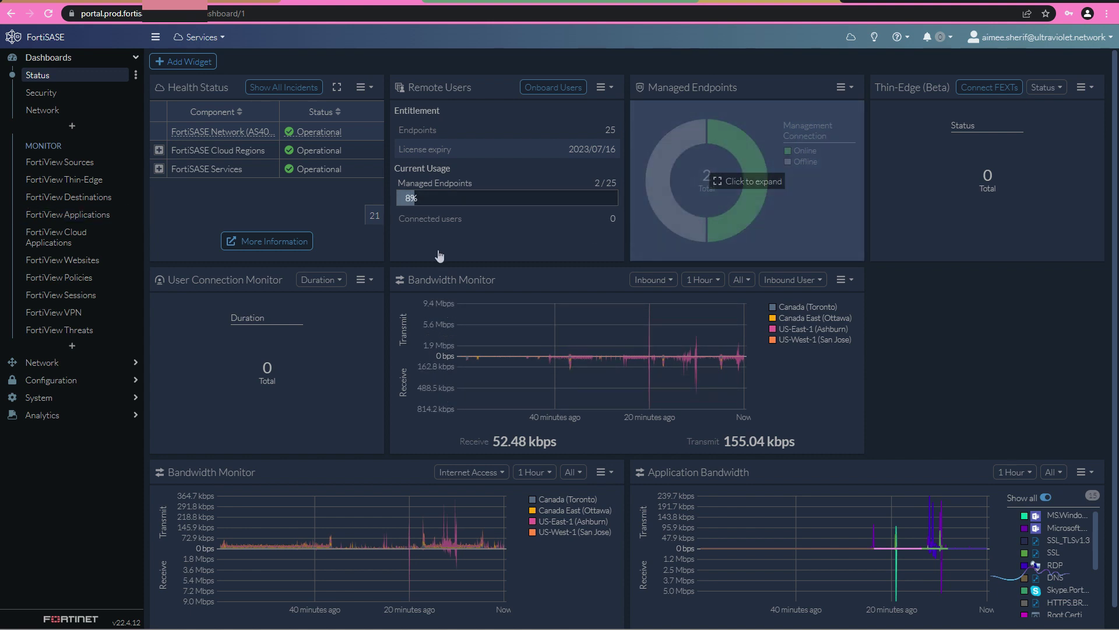
pyautogui.click(41, 364)
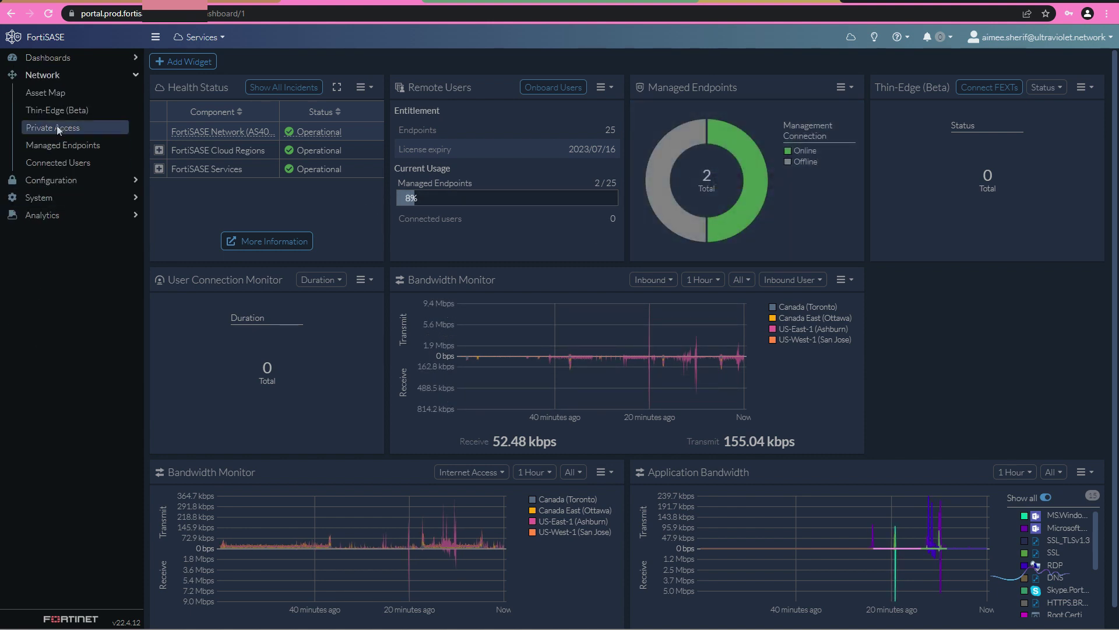
pyautogui.click(51, 131)
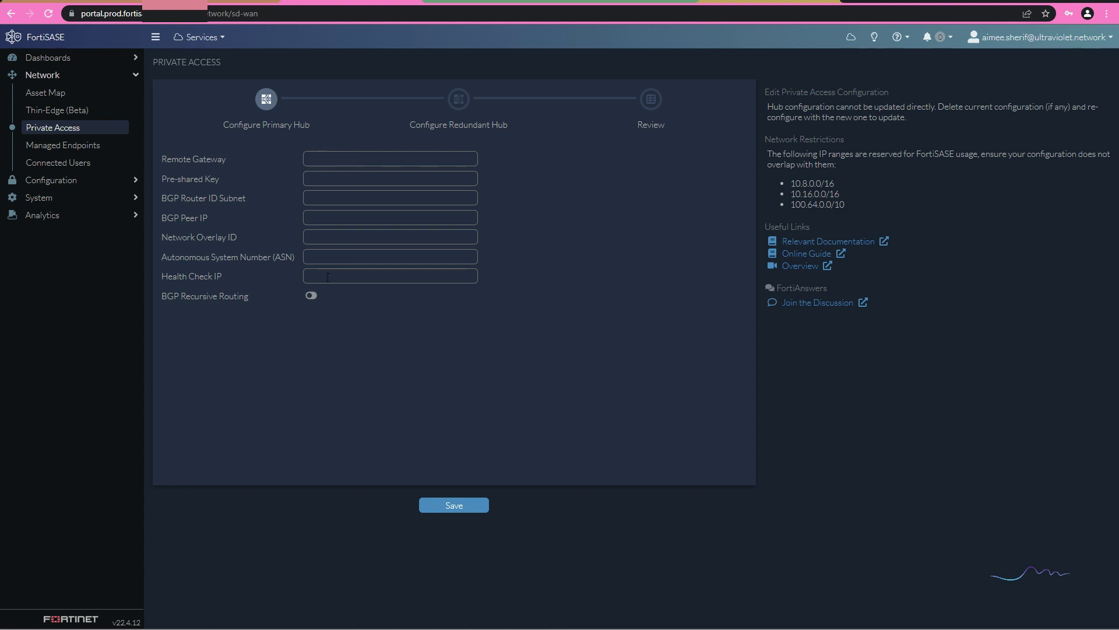
# Step: Open the FortiSaseConfig file in Notepad on the remote desktop and maximize the window
pyautogui.click(224, 1)
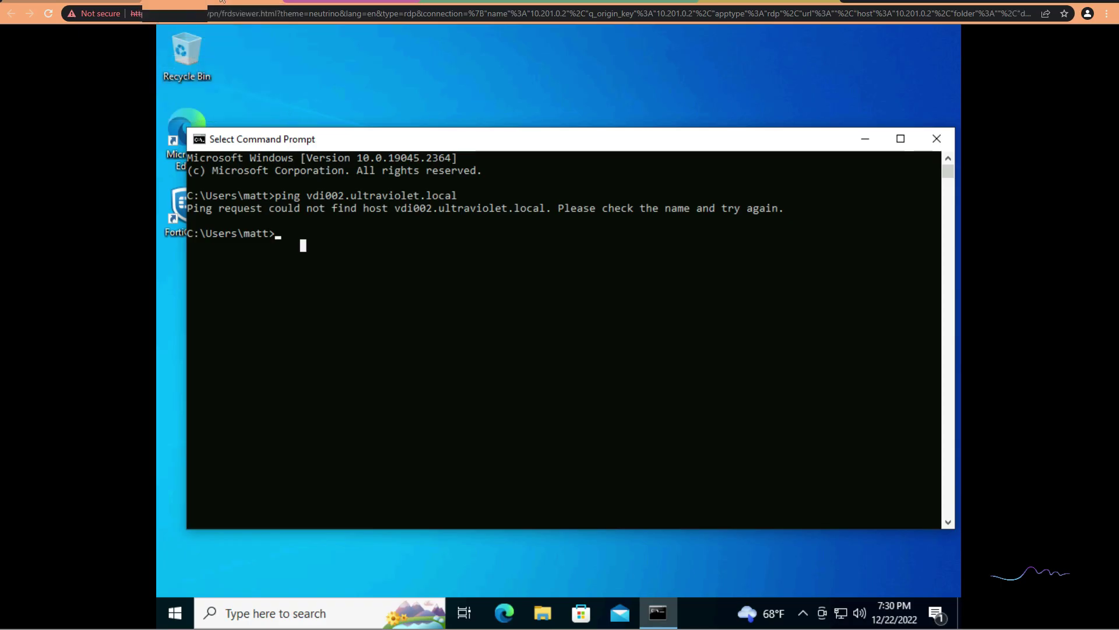
pyautogui.click(175, 617)
pyautogui.write('notepad')
pyautogui.press('Return')
pyautogui.click(277, 160)
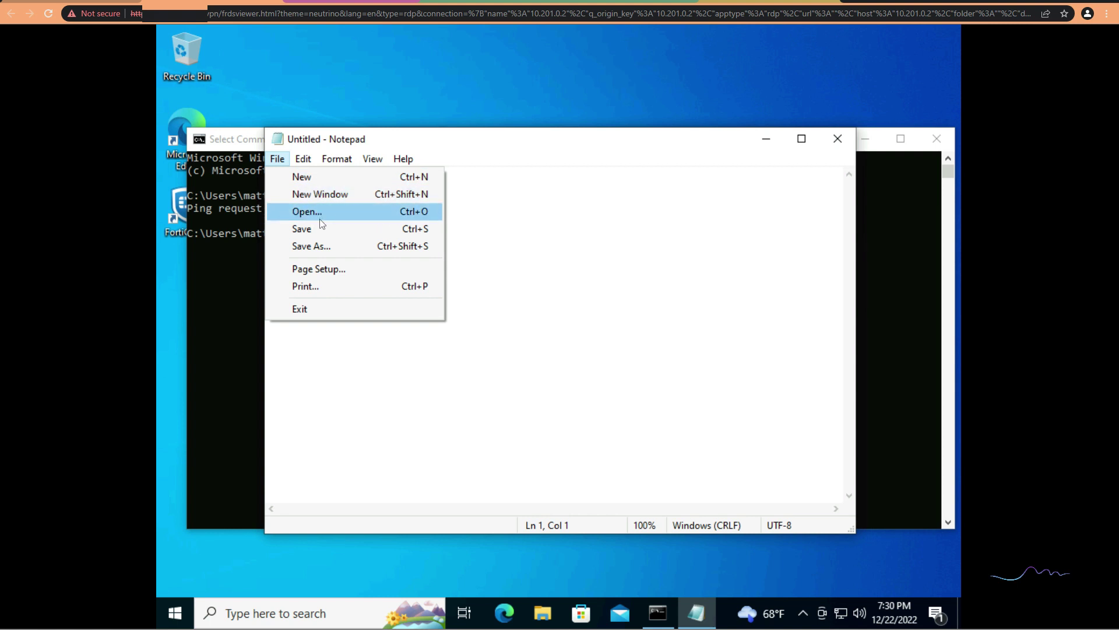
pyautogui.click(320, 218)
pyautogui.doubleClick(446, 283)
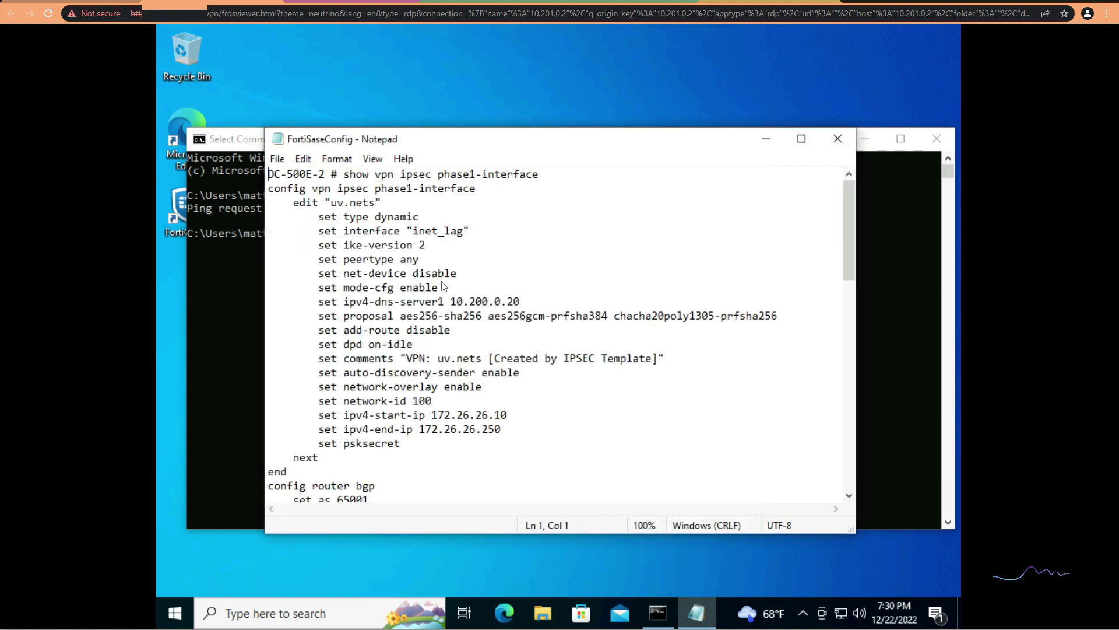
pyautogui.click(802, 139)
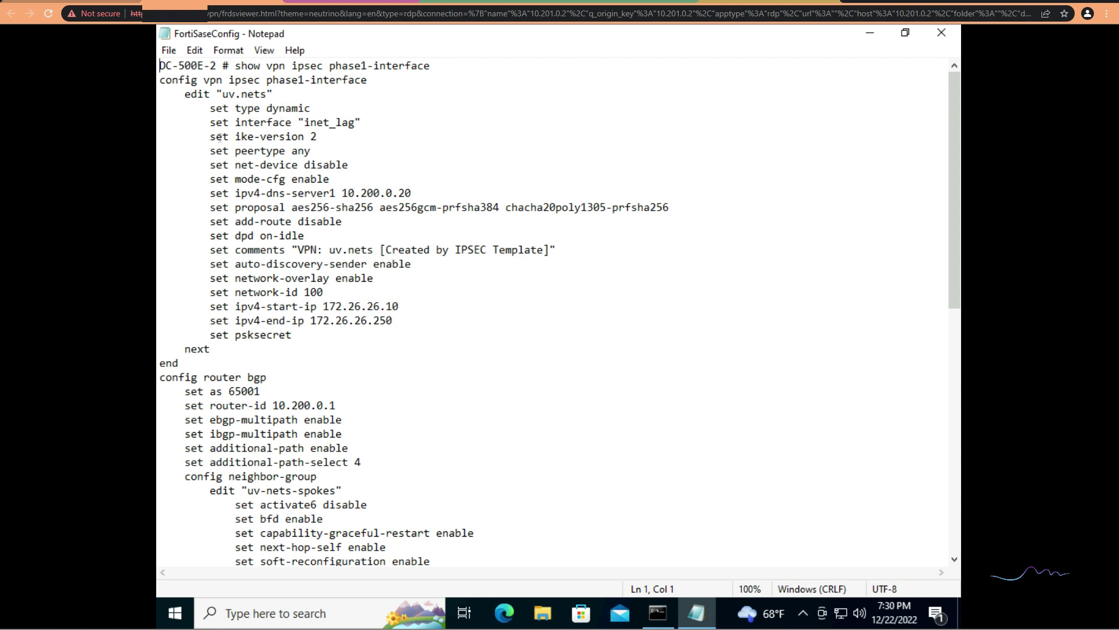
pyautogui.moveTo(207, 136); pyautogui.dragTo(331, 134)
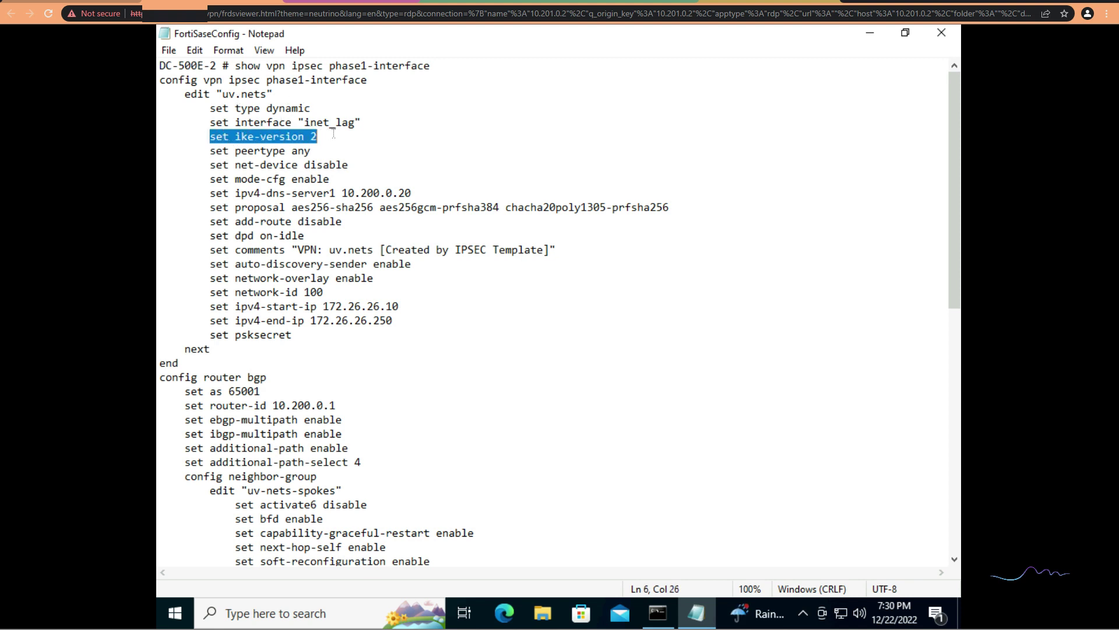
pyautogui.click(318, 138)
pyautogui.moveTo(209, 166); pyautogui.dragTo(350, 164)
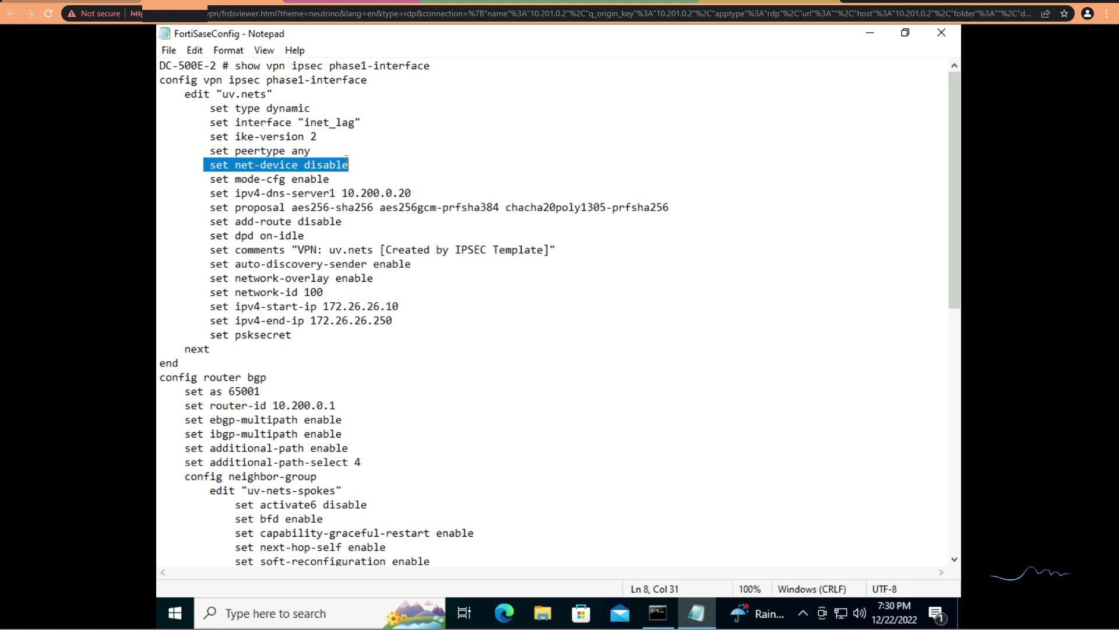
pyautogui.click(356, 165)
pyautogui.moveTo(331, 179); pyautogui.dragTo(208, 184)
pyautogui.click(211, 183)
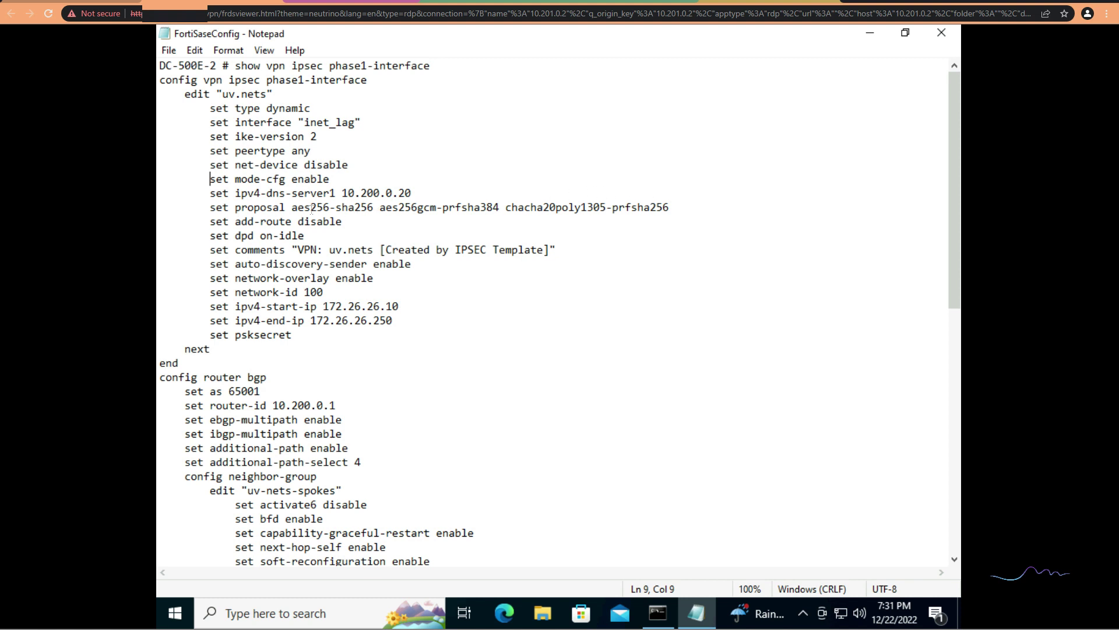
pyautogui.moveTo(291, 208); pyautogui.dragTo(374, 208)
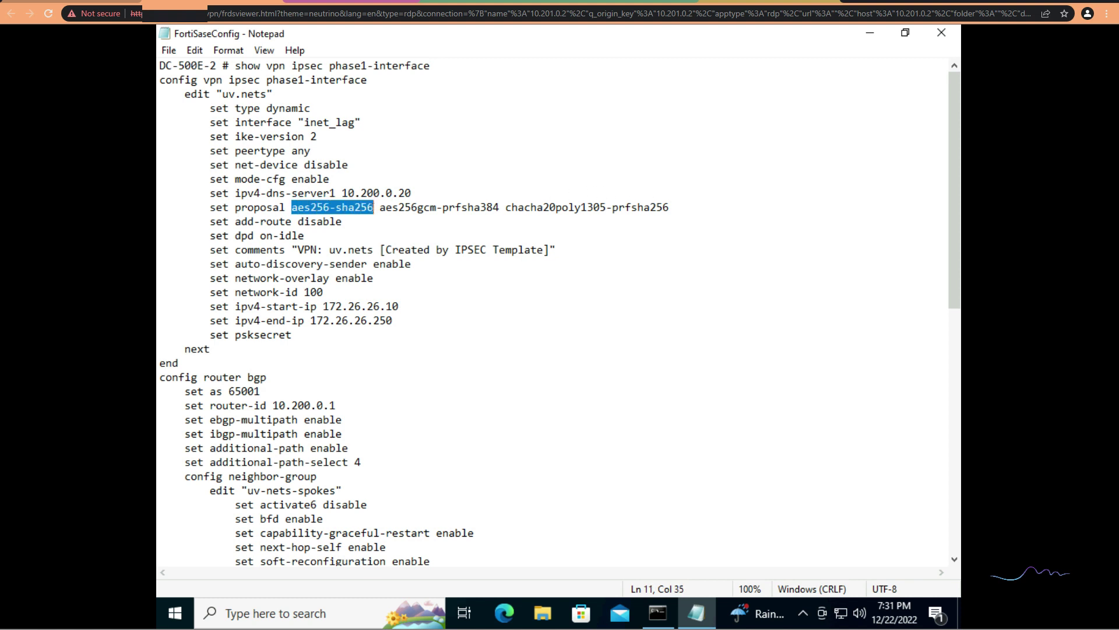
pyautogui.click(362, 211)
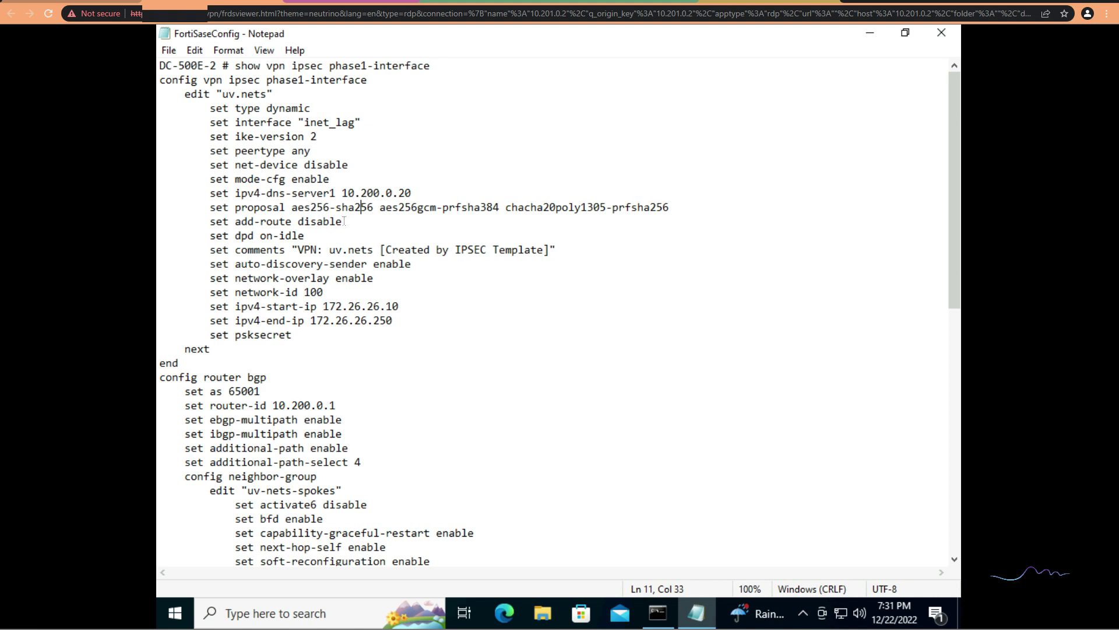
pyautogui.moveTo(344, 222); pyautogui.dragTo(213, 223)
pyautogui.click(198, 236)
pyautogui.click(211, 307)
pyautogui.moveTo(406, 315); pyautogui.dragTo(200, 309)
pyautogui.click(190, 307)
pyautogui.click(310, 336)
pyautogui.scroll(-3, 309, 336)
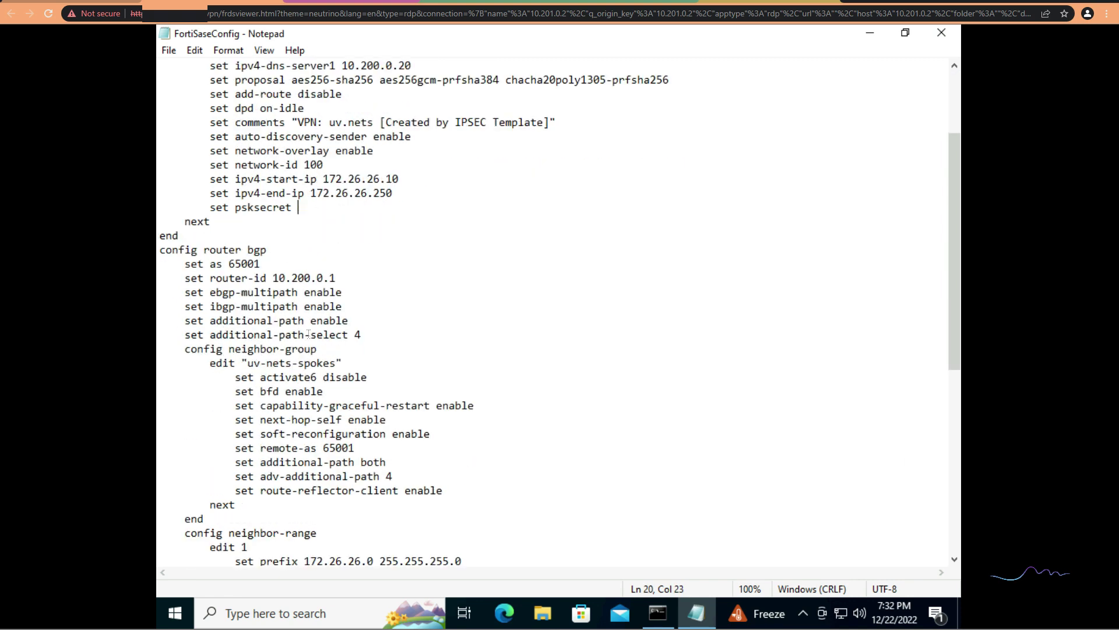
pyautogui.scroll(-3, 308, 334)
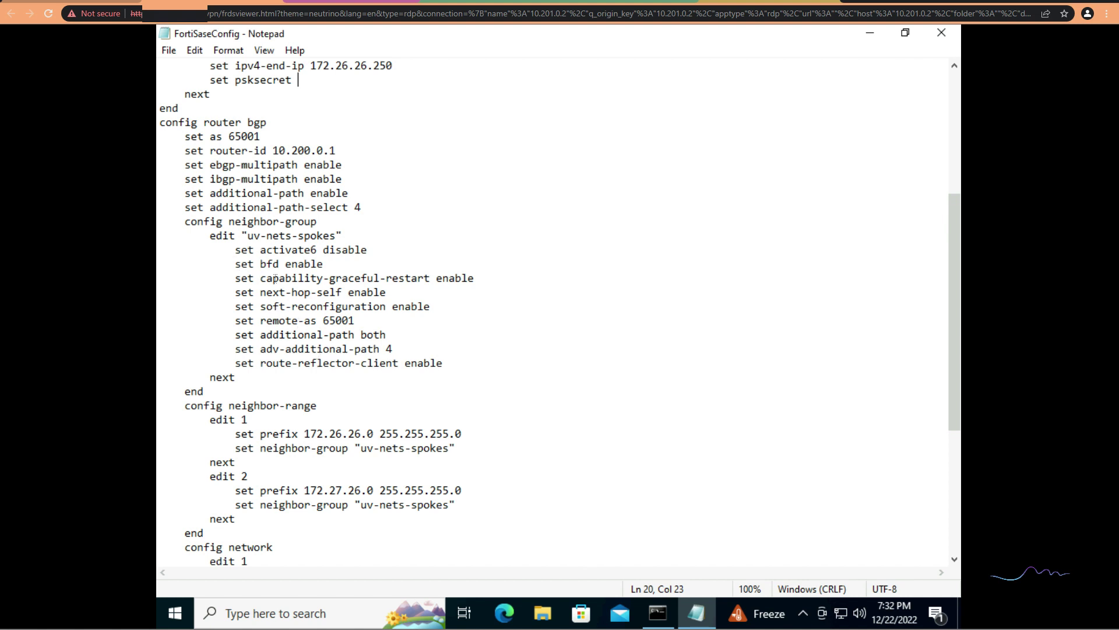
pyautogui.moveTo(235, 292); pyautogui.dragTo(388, 293)
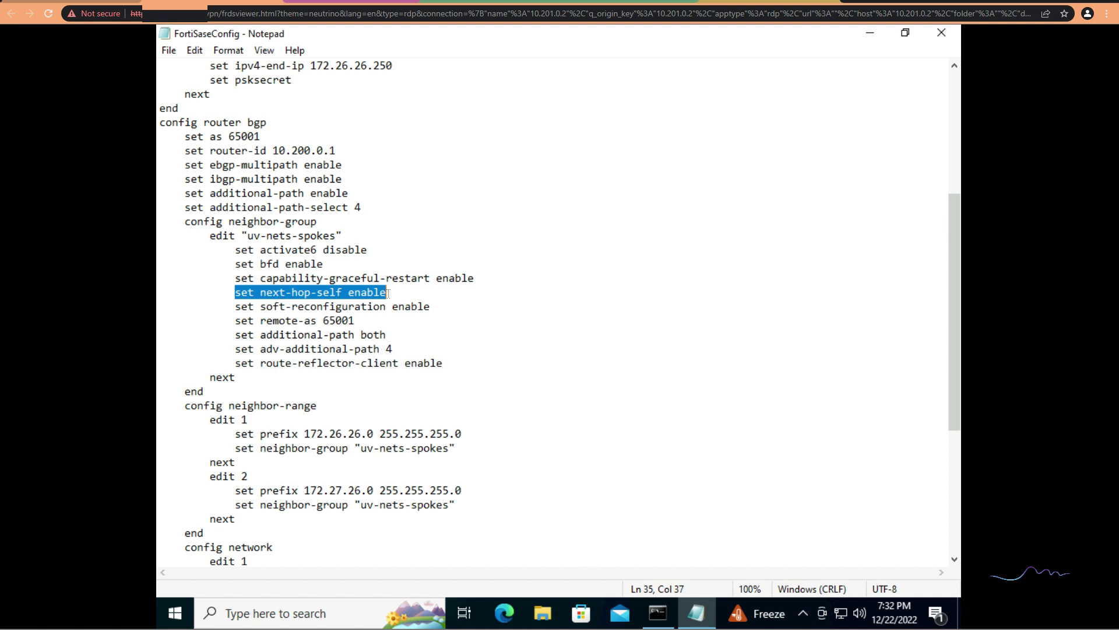
pyautogui.moveTo(429, 306); pyautogui.dragTo(229, 308)
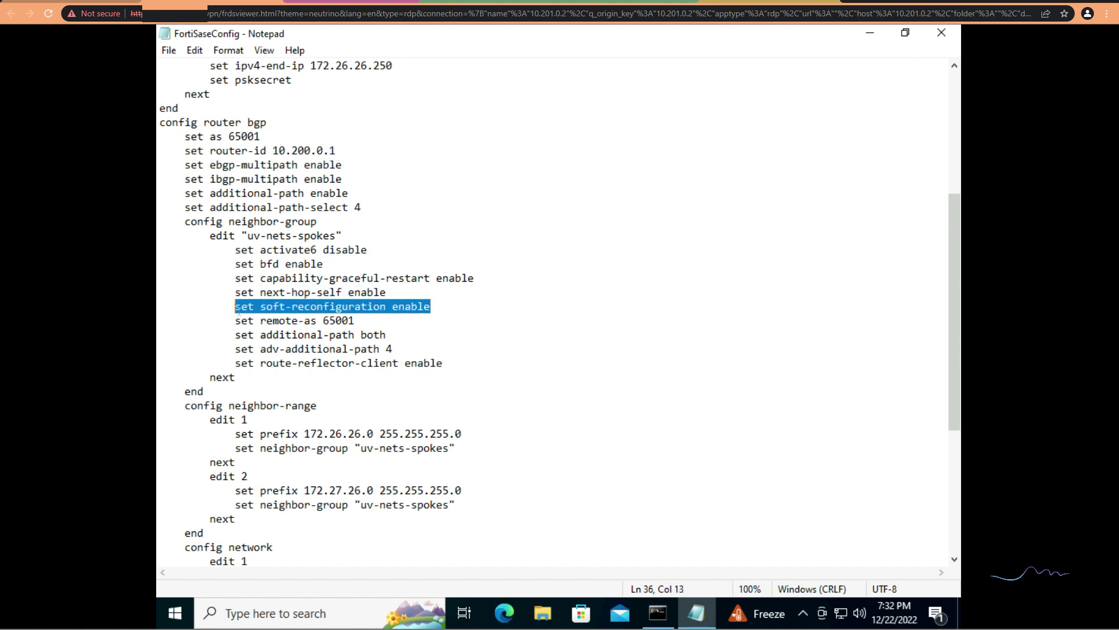
pyautogui.click(223, 320)
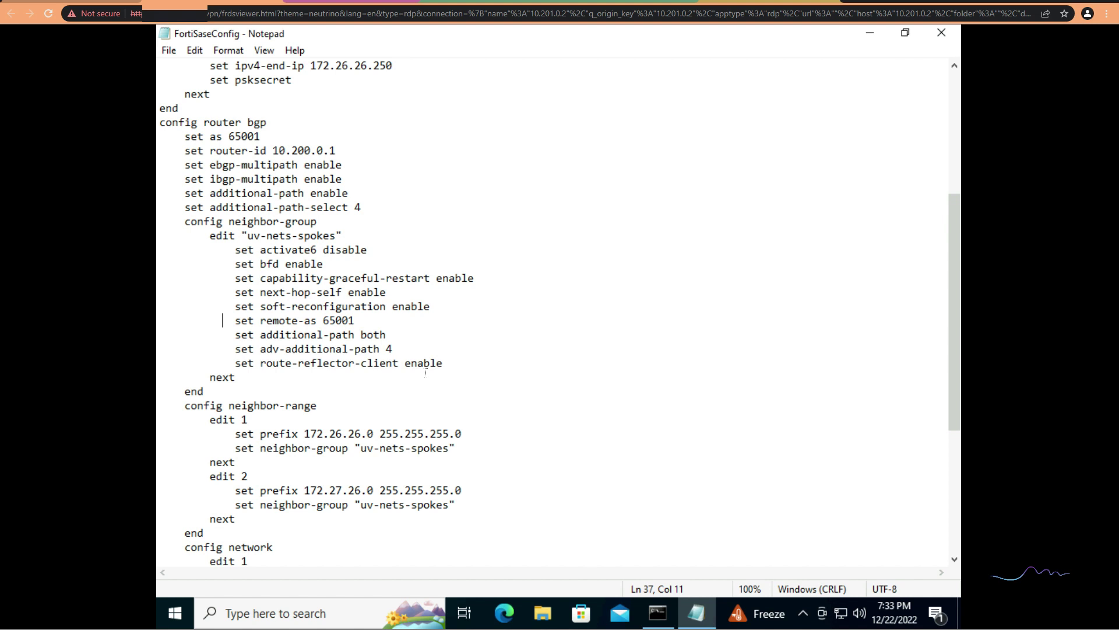
pyautogui.scroll(-1, 454, 403)
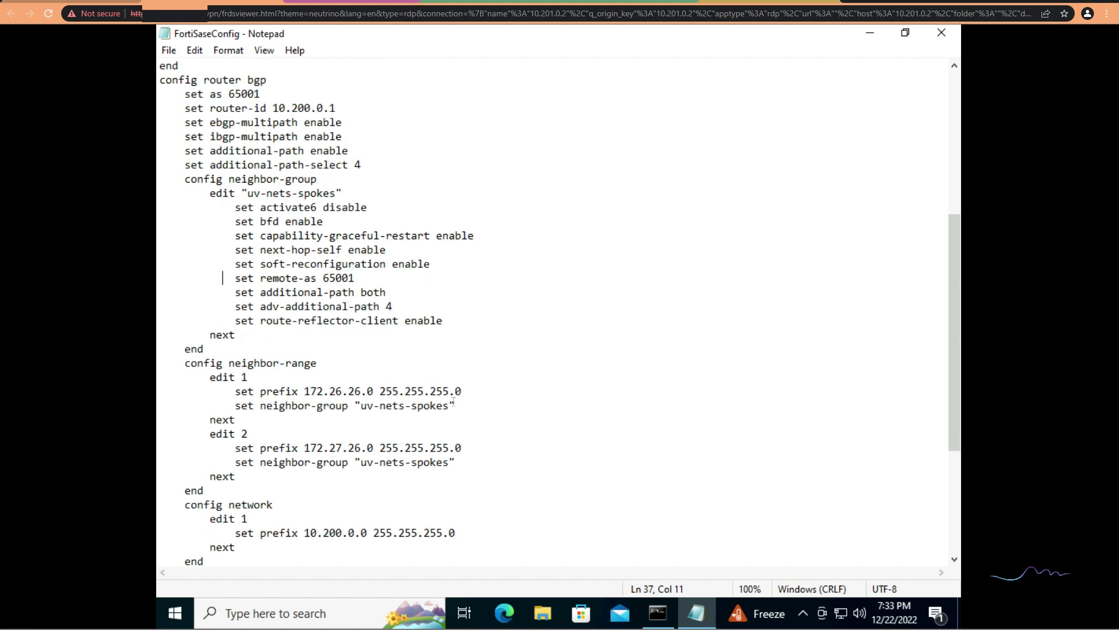
pyautogui.scroll(-2, 374, 336)
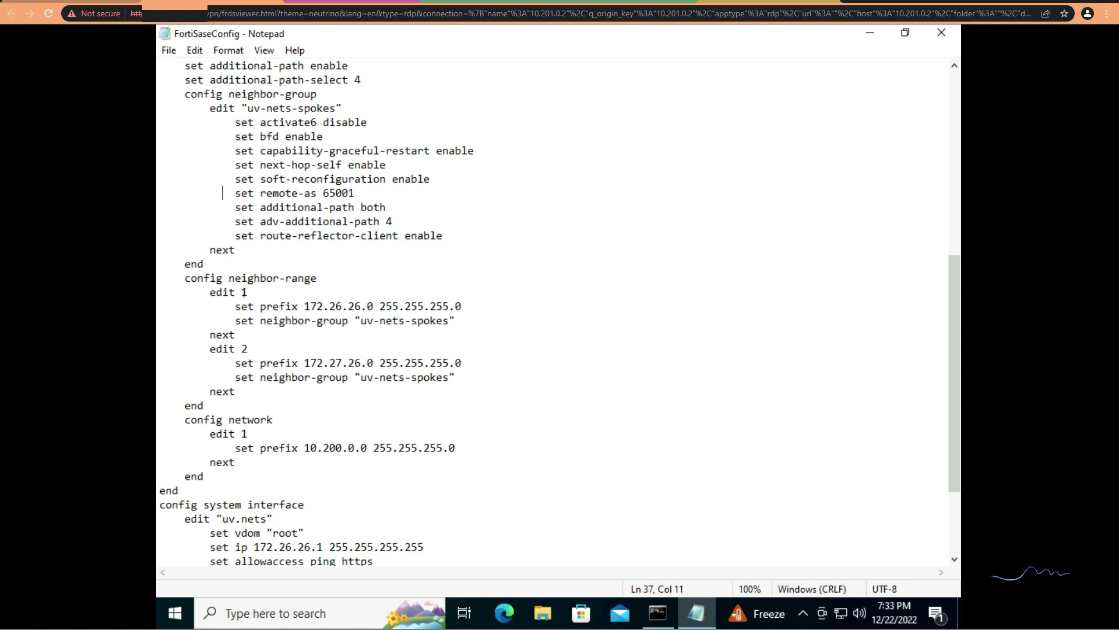
pyautogui.moveTo(235, 334); pyautogui.dragTo(165, 292)
pyautogui.click(316, 306)
pyautogui.moveTo(301, 363); pyautogui.dragTo(448, 364)
pyautogui.click(449, 363)
pyautogui.scroll(-2, 289, 384)
pyautogui.moveTo(219, 391); pyautogui.dragTo(163, 344)
pyautogui.scroll(-1, 221, 375)
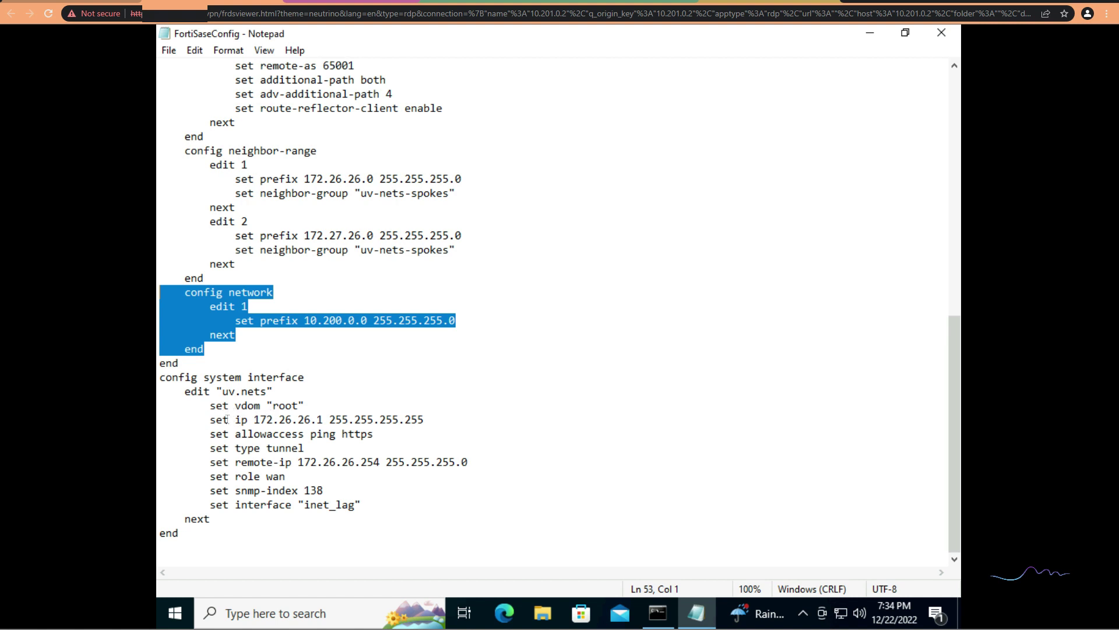
pyautogui.moveTo(250, 419); pyautogui.dragTo(326, 419)
pyautogui.hotkey('ctrl', 'c')
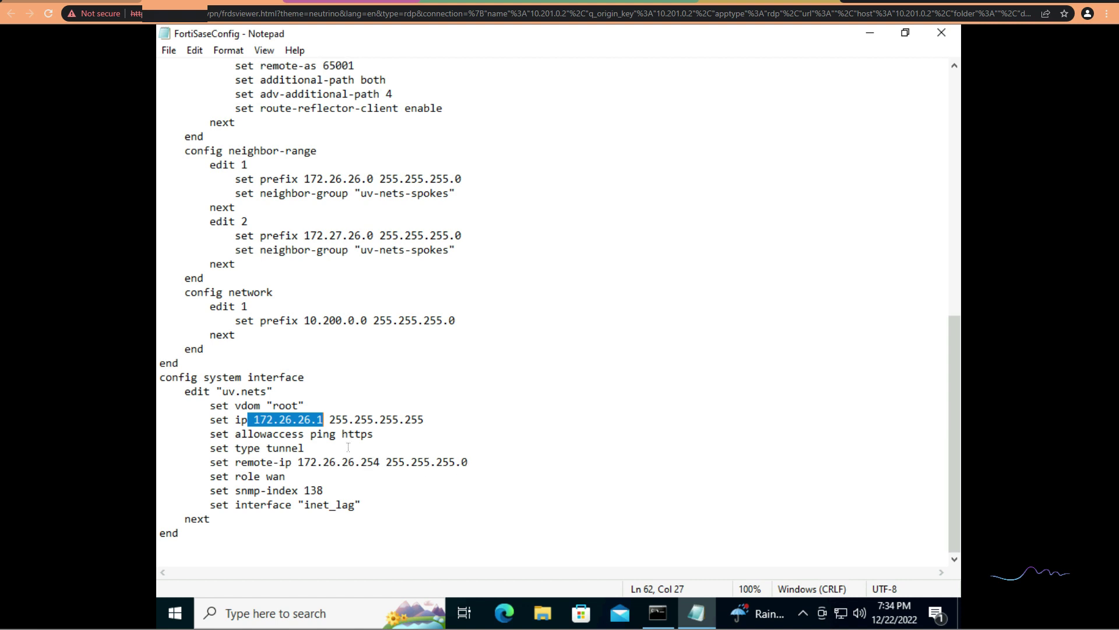
pyautogui.click(465, 451)
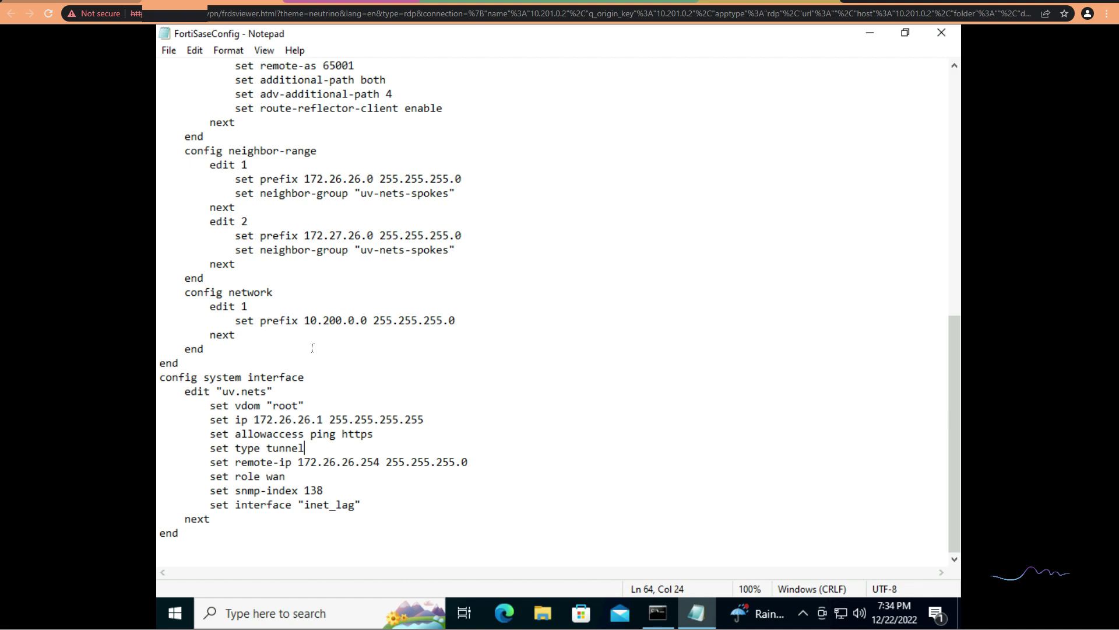
pyautogui.scroll(12, 311, 349)
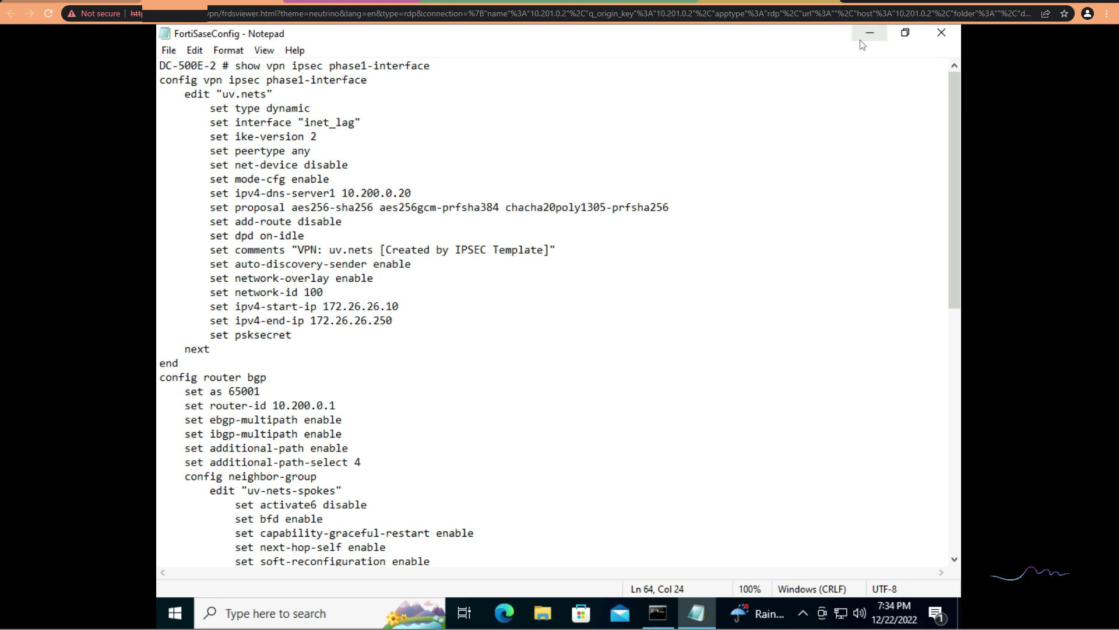
pyautogui.scroll(-12, 482, 365)
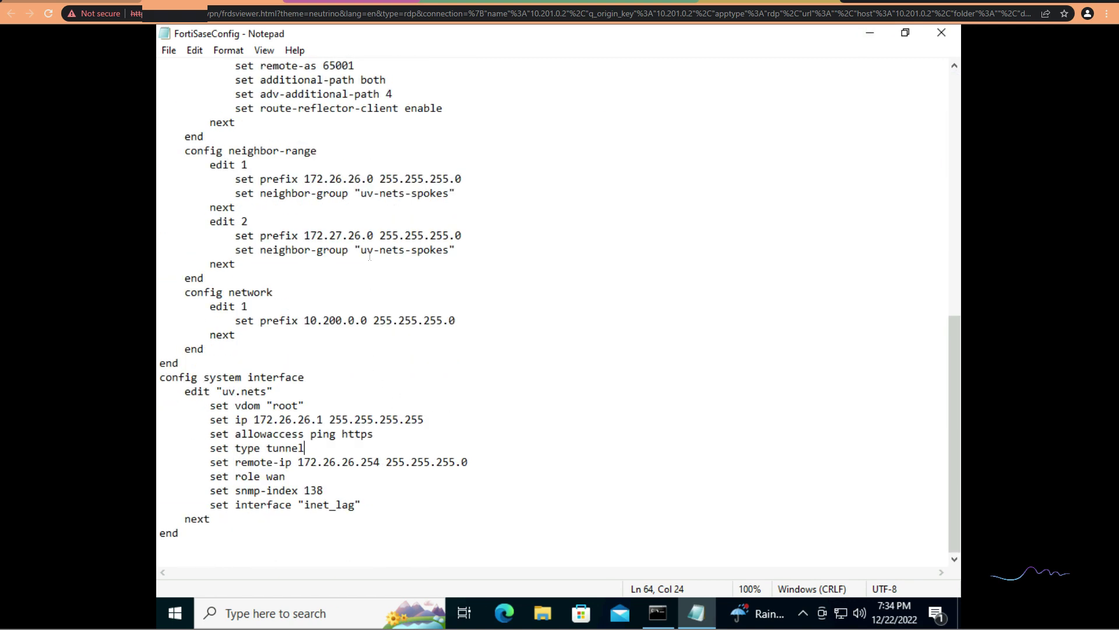
pyautogui.scroll(1, 393, 365)
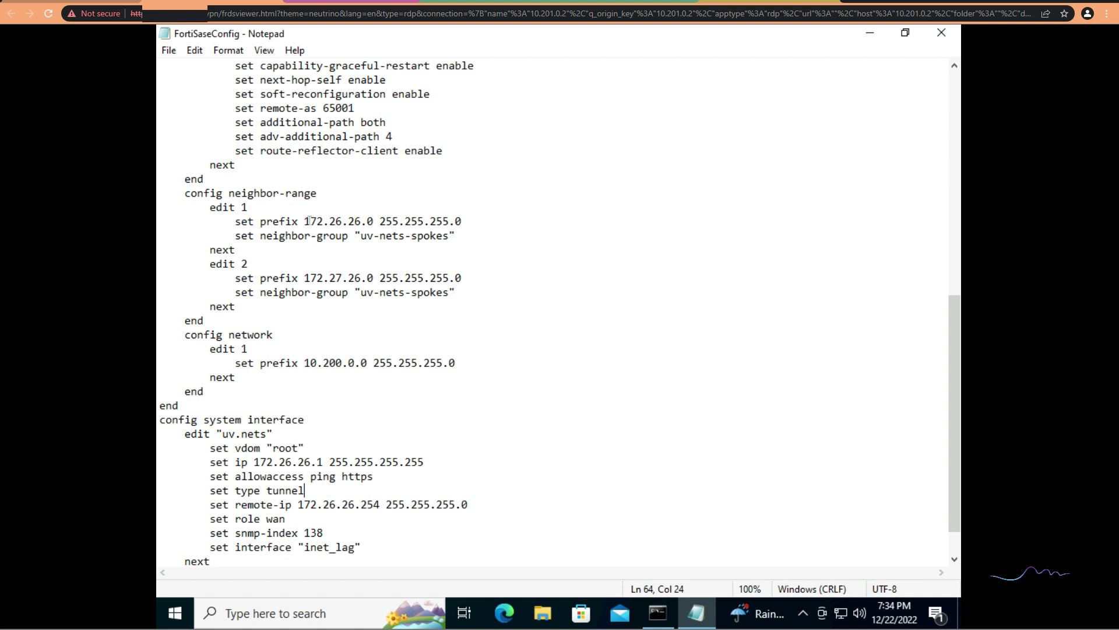
pyautogui.moveTo(307, 221); pyautogui.dragTo(471, 225)
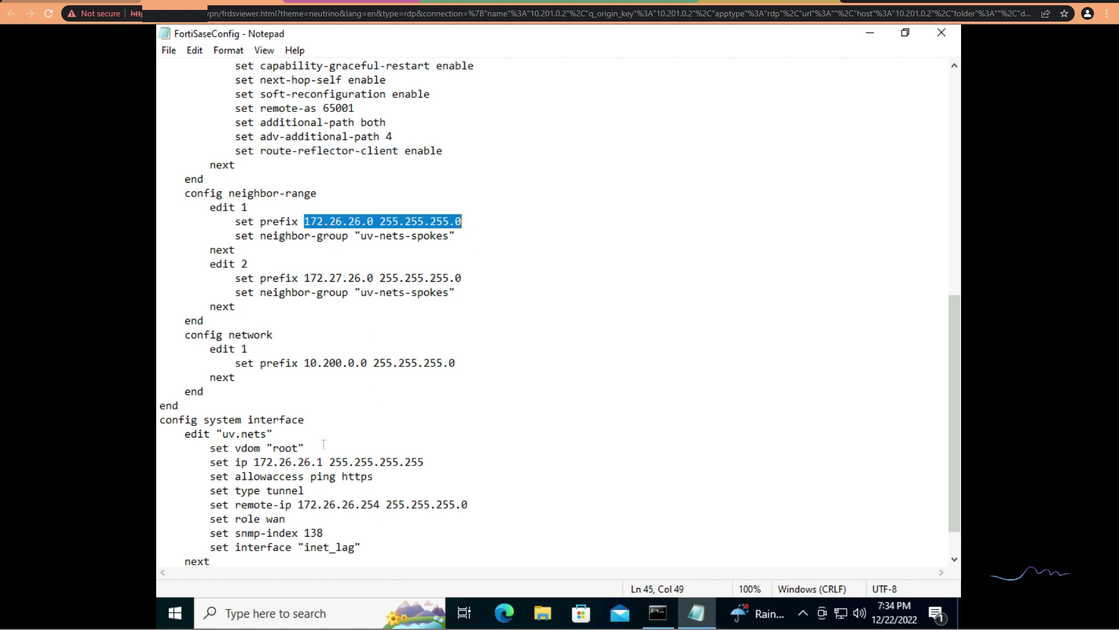
pyautogui.scroll(6, 410, 480)
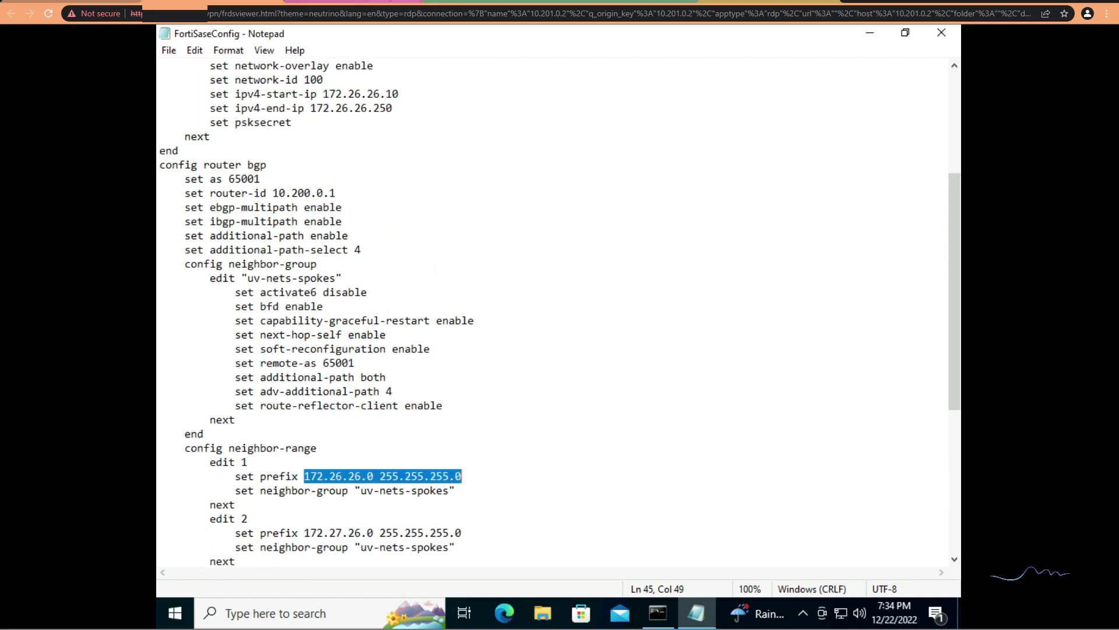
# Step: Paste the remote gateway, pre-shared key, BGP router ID subnet 172.27.26.0/24 and BGP peer 172.26.26.1
pyautogui.hotkey('ctrl', 'Tab')
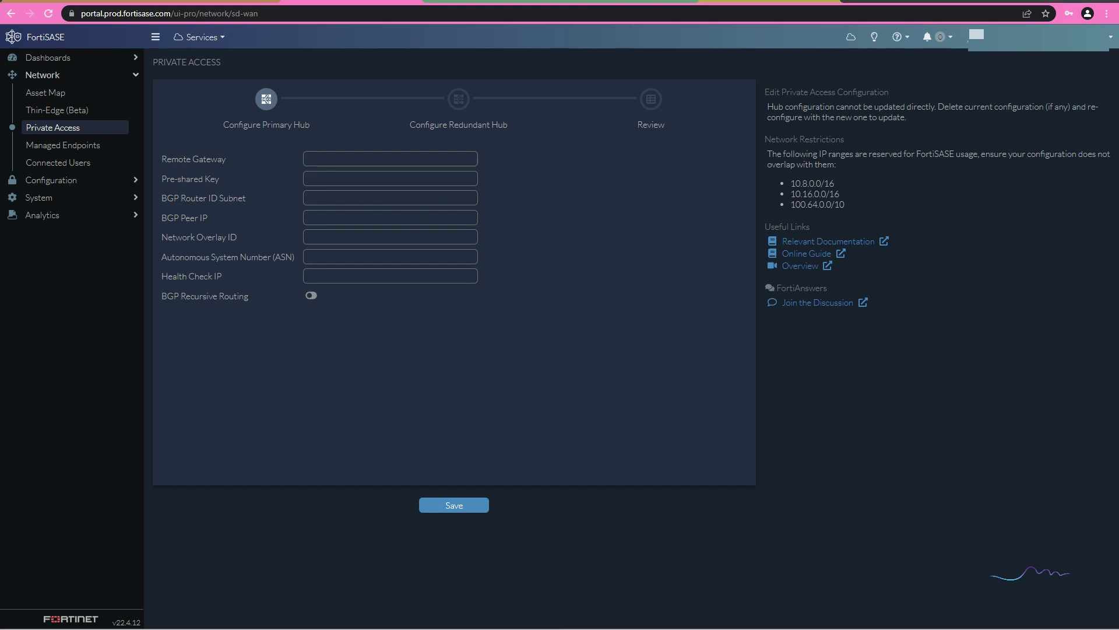
pyautogui.click(371, 161)
pyautogui.hotkey('ctrl', 'v')
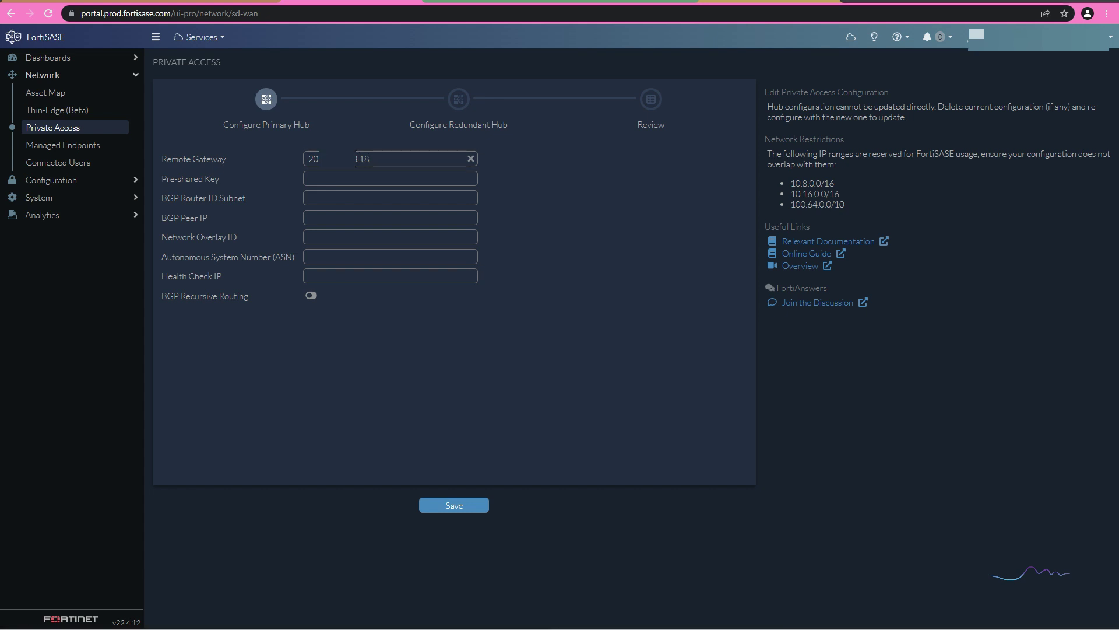
pyautogui.click(330, 176)
pyautogui.hotkey('ctrl', 'v')
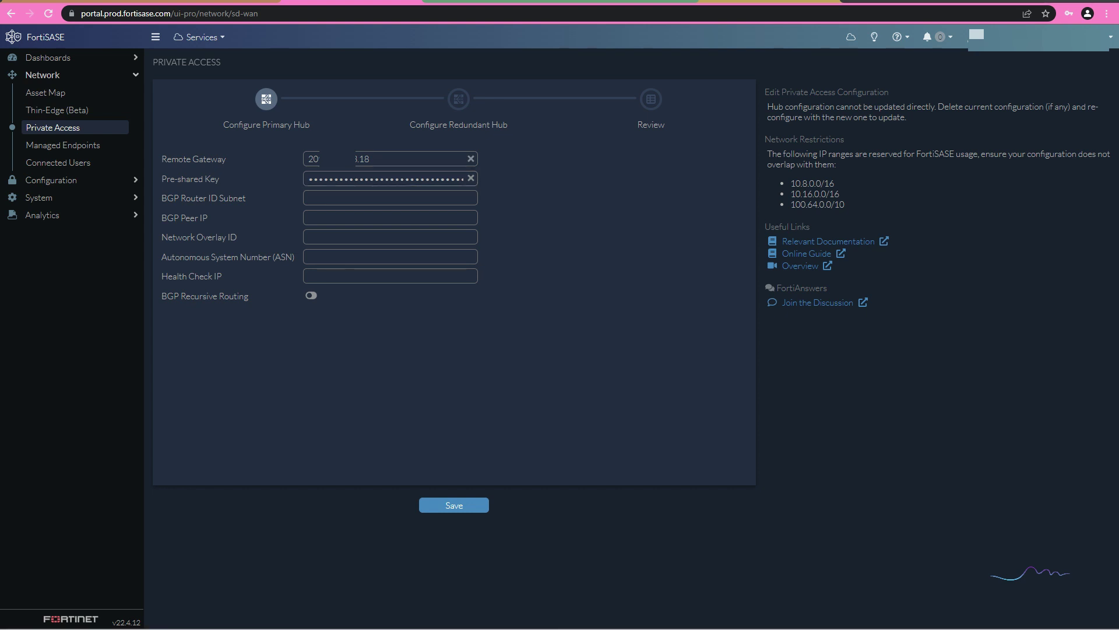
pyautogui.click(417, 199)
pyautogui.write('172.27.26.0/24')
pyautogui.click(342, 218)
pyautogui.hotkey('ctrl', 'v')
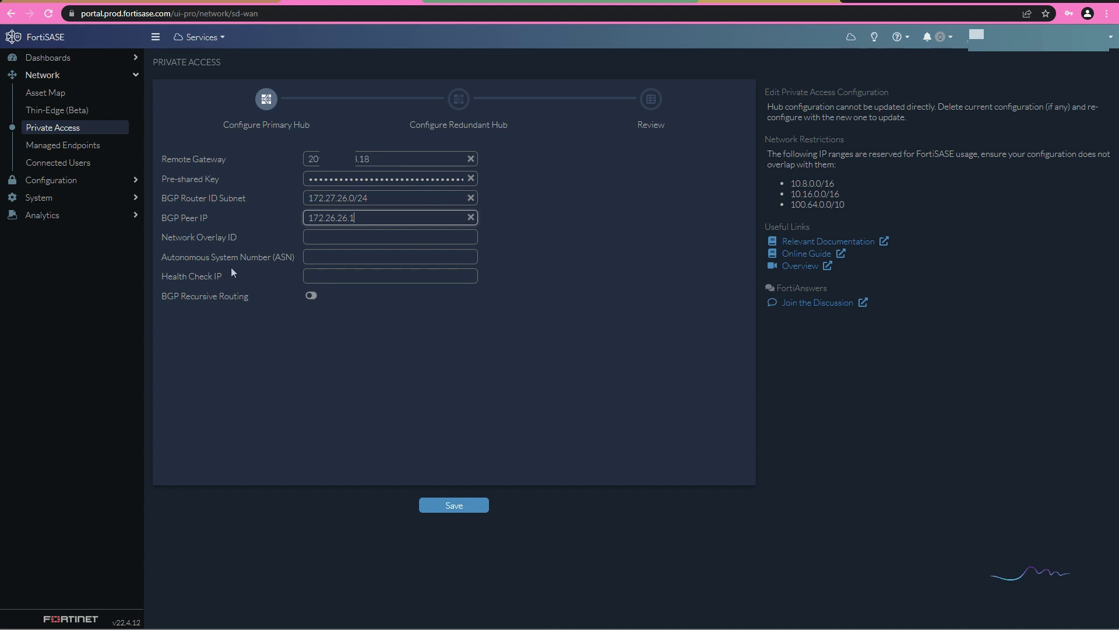
# Step: Enter network overlay ID 100, ASN 65001 and health check IP 10.200.0.31
pyautogui.click(359, 246)
pyautogui.click(359, 241)
pyautogui.write('100')
pyautogui.click(385, 254)
pyautogui.write('65001')
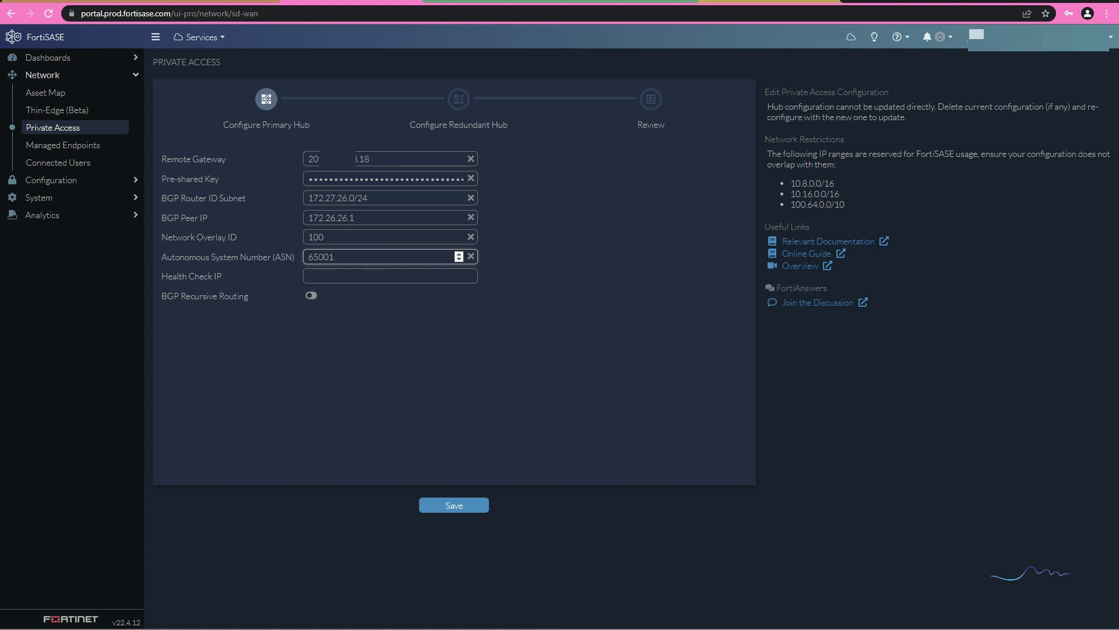
pyautogui.click(409, 277)
pyautogui.write('10.200.0.31')
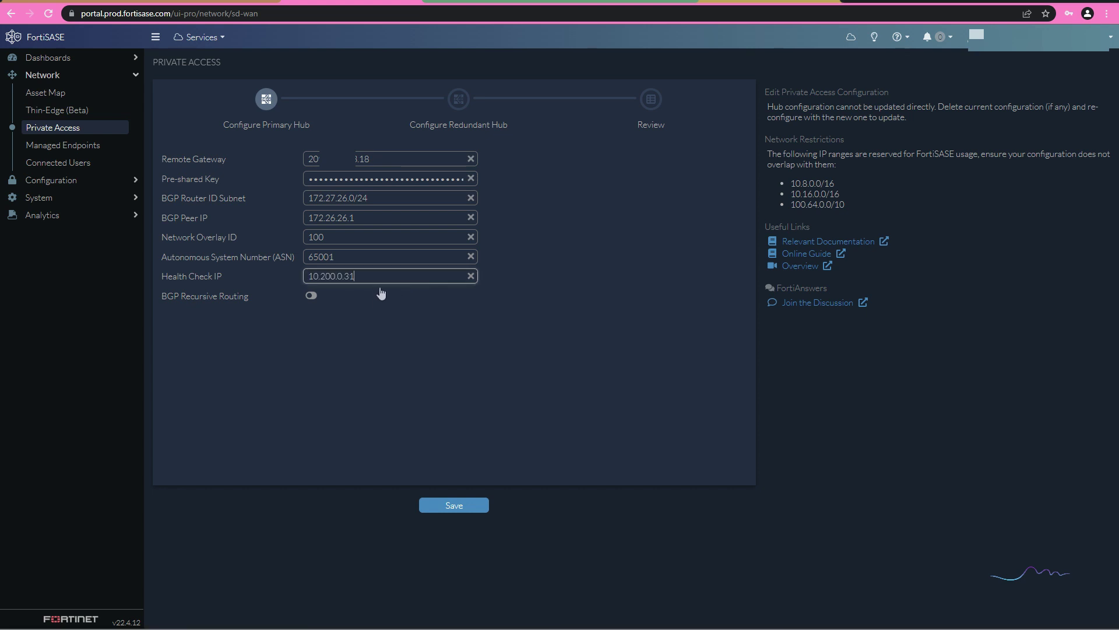
# Step: Save the Configure Primary Hub form
pyautogui.click(461, 507)
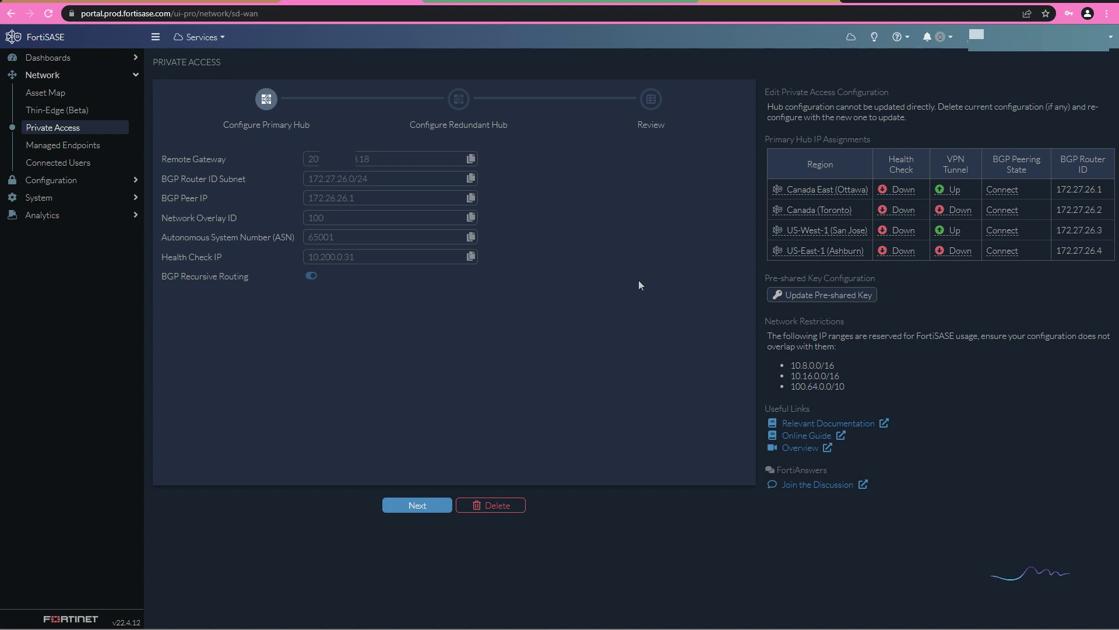
# Step: Skip the redundant hub to reach the review page, then expand Configuration in the sidebar
pyautogui.click(416, 505)
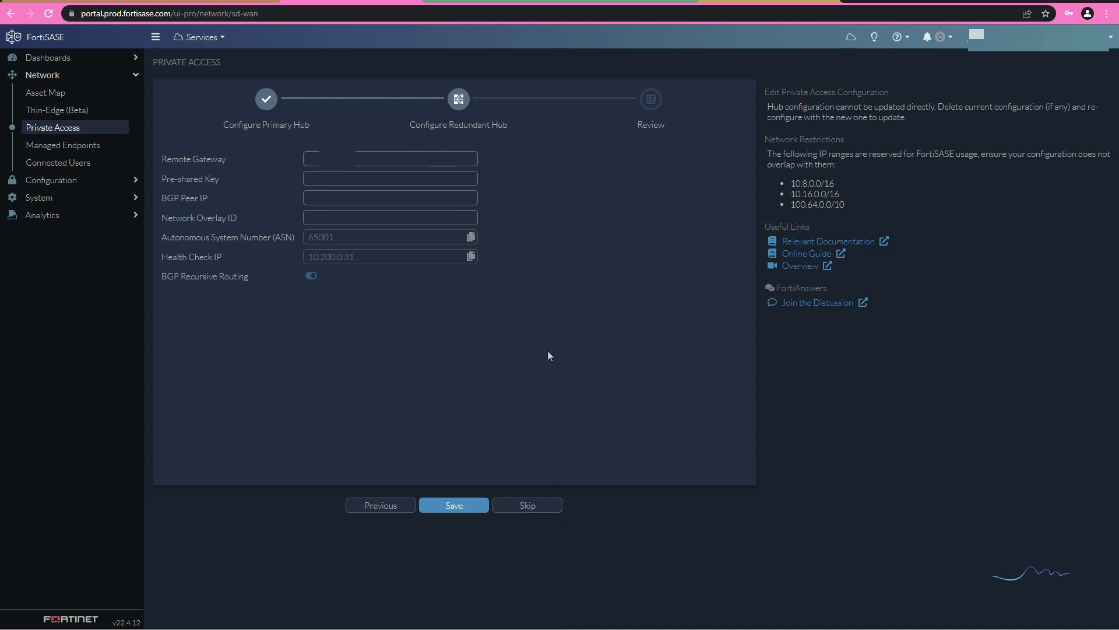
pyautogui.click(533, 506)
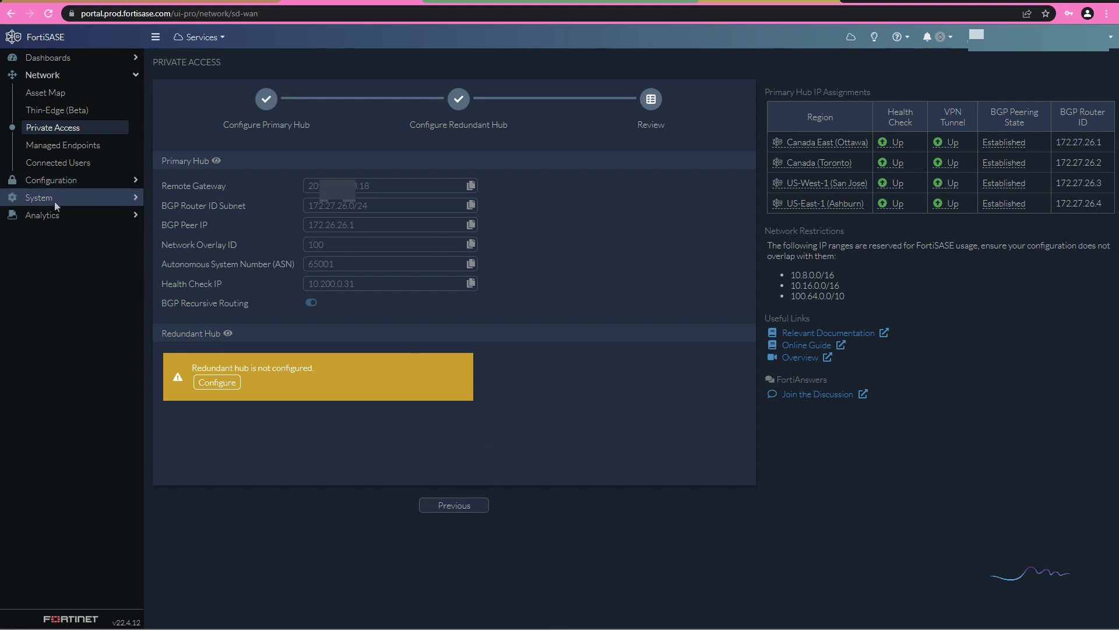
pyautogui.click(51, 180)
# Step: Check the ultraviolet.local split DNS rule uses 10.200.0.20 and 10.220.47.20, then open Policies
pyautogui.click(66, 132)
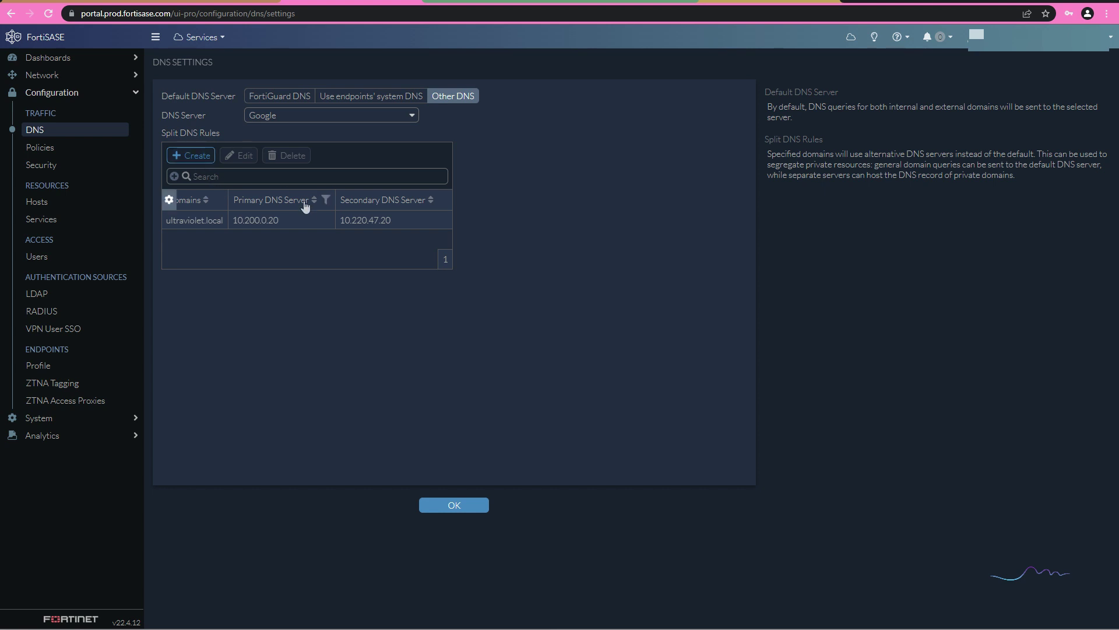
pyautogui.click(296, 224)
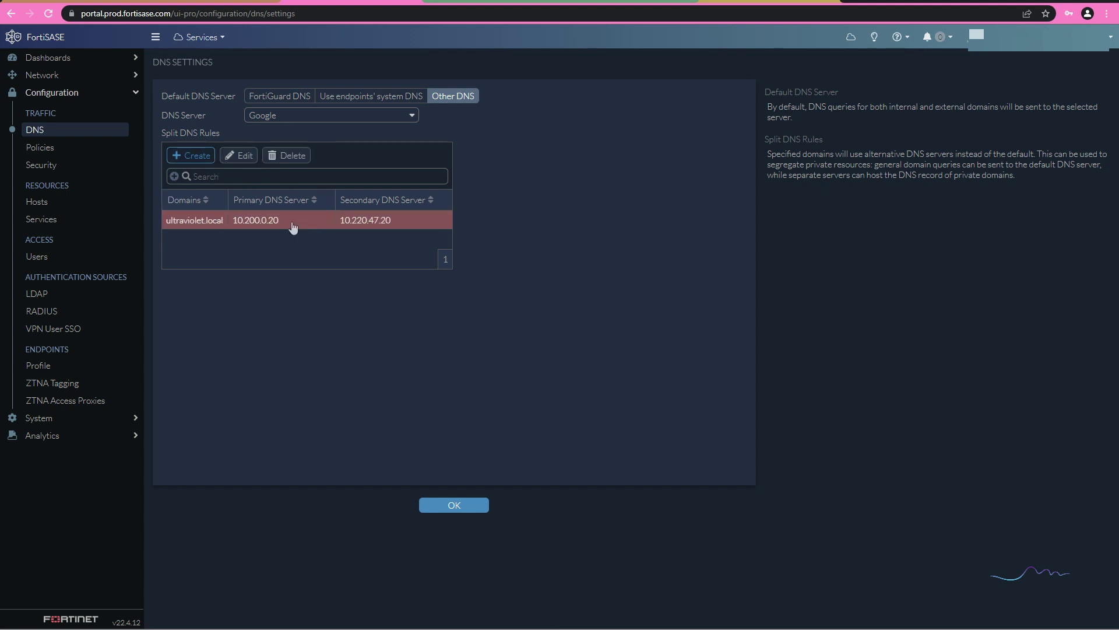
pyautogui.click(239, 155)
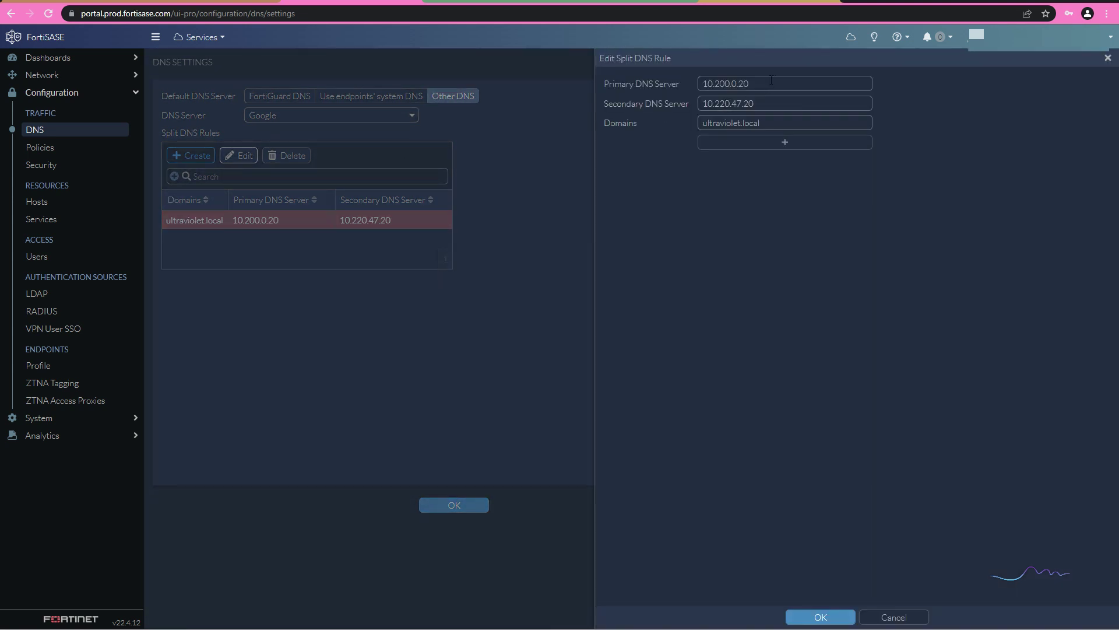
pyautogui.moveTo(768, 124); pyautogui.dragTo(691, 125)
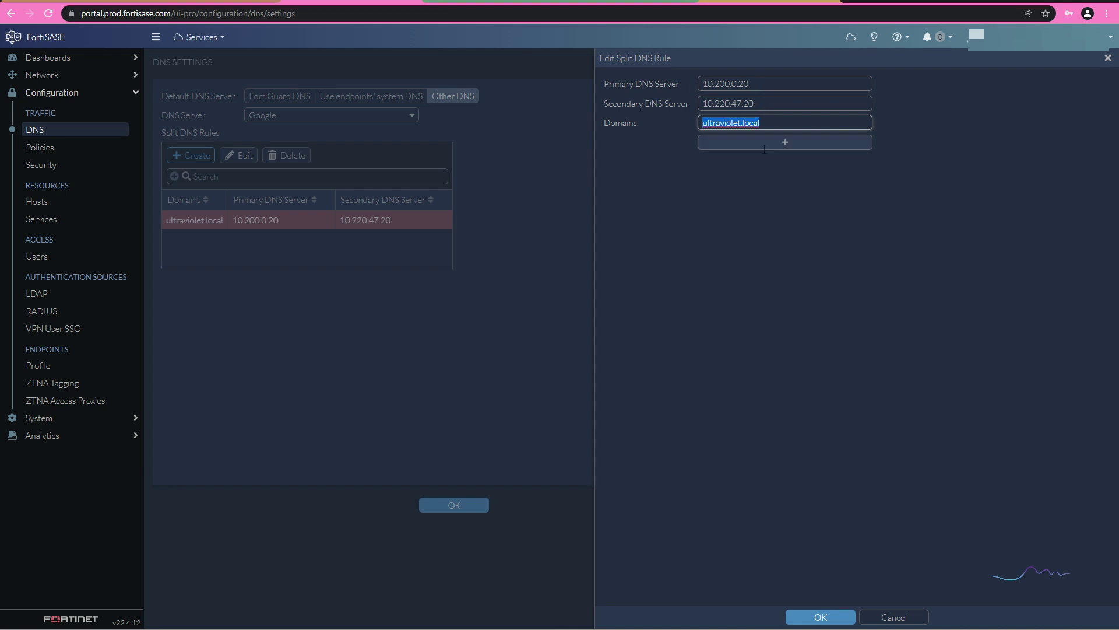
pyautogui.click(904, 618)
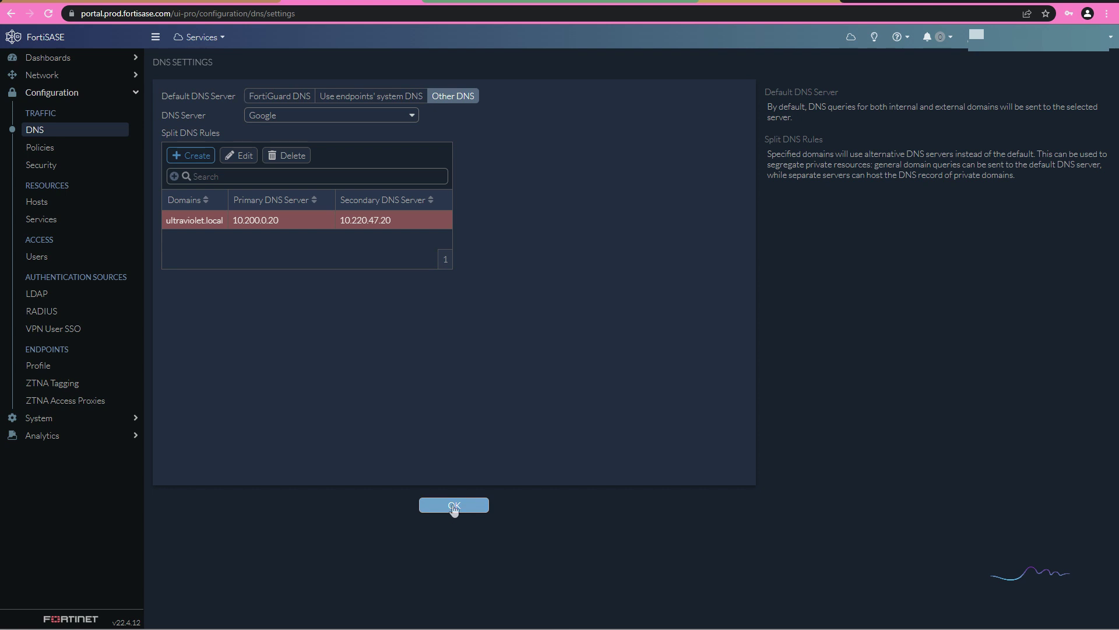
pyautogui.click(62, 152)
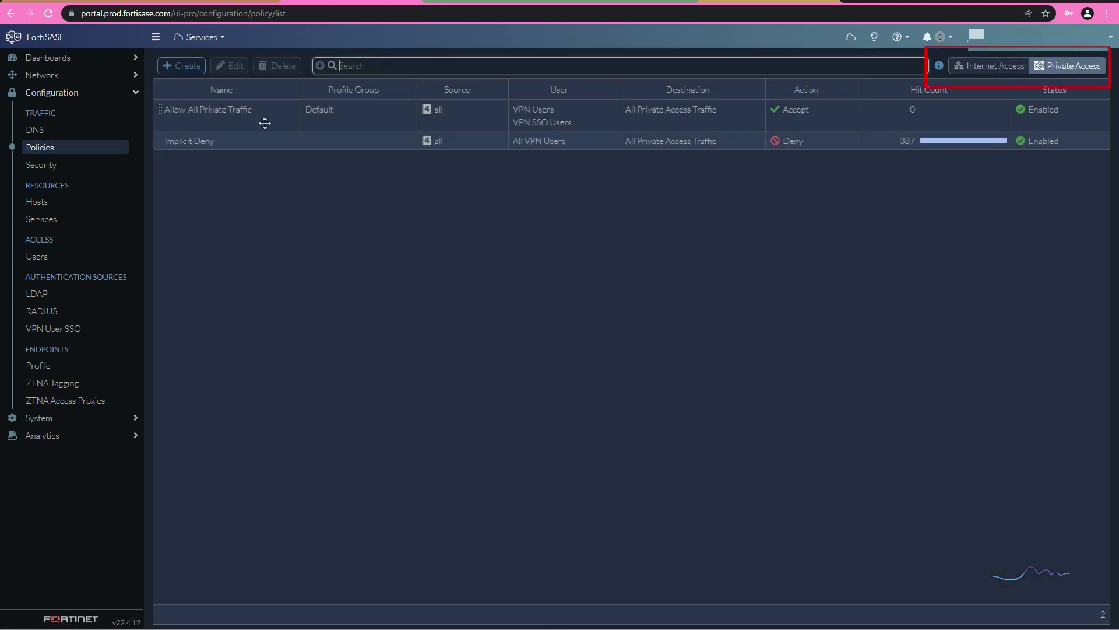
# Step: Edit Allow-All Private Traffic to use destination dc-net and profile group Ultraviolet-PrivateAccess
pyautogui.click(269, 125)
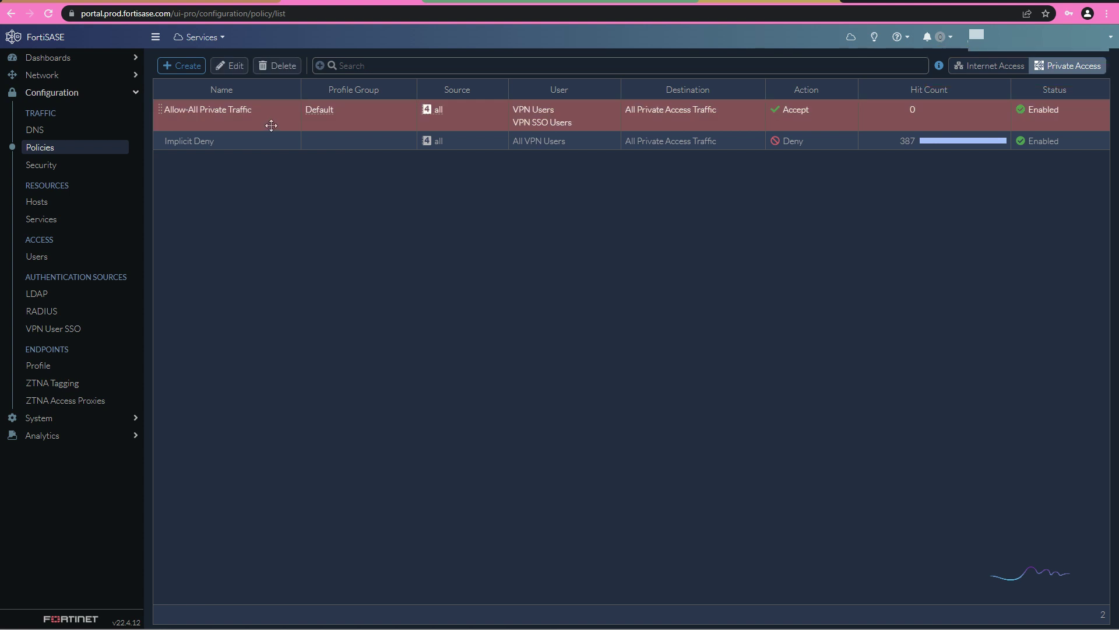
pyautogui.doubleClick(578, 120)
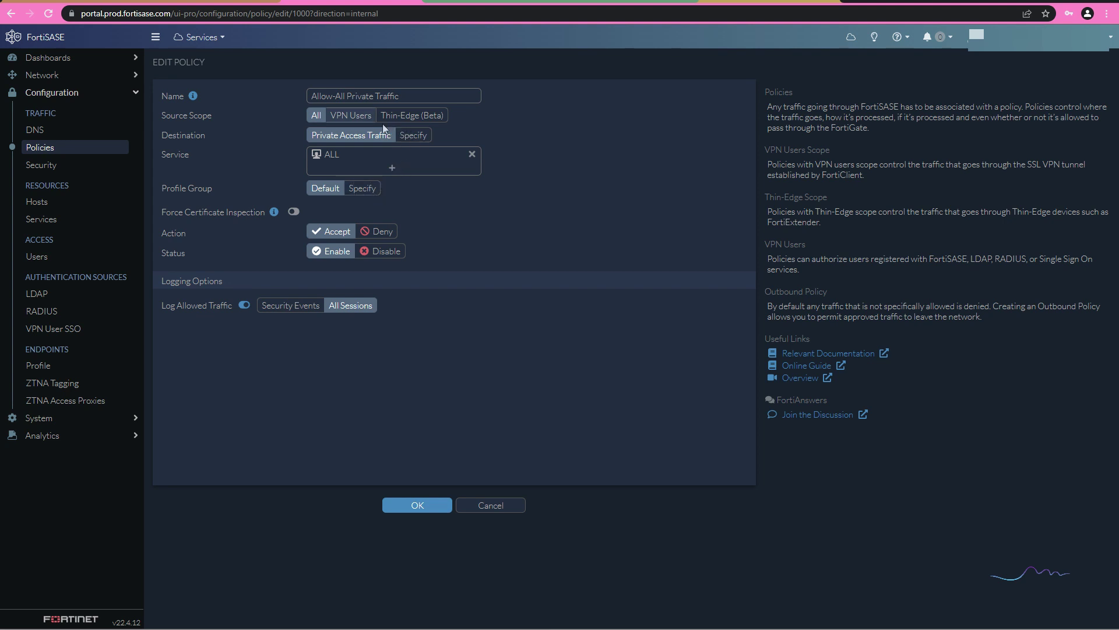
pyautogui.click(411, 135)
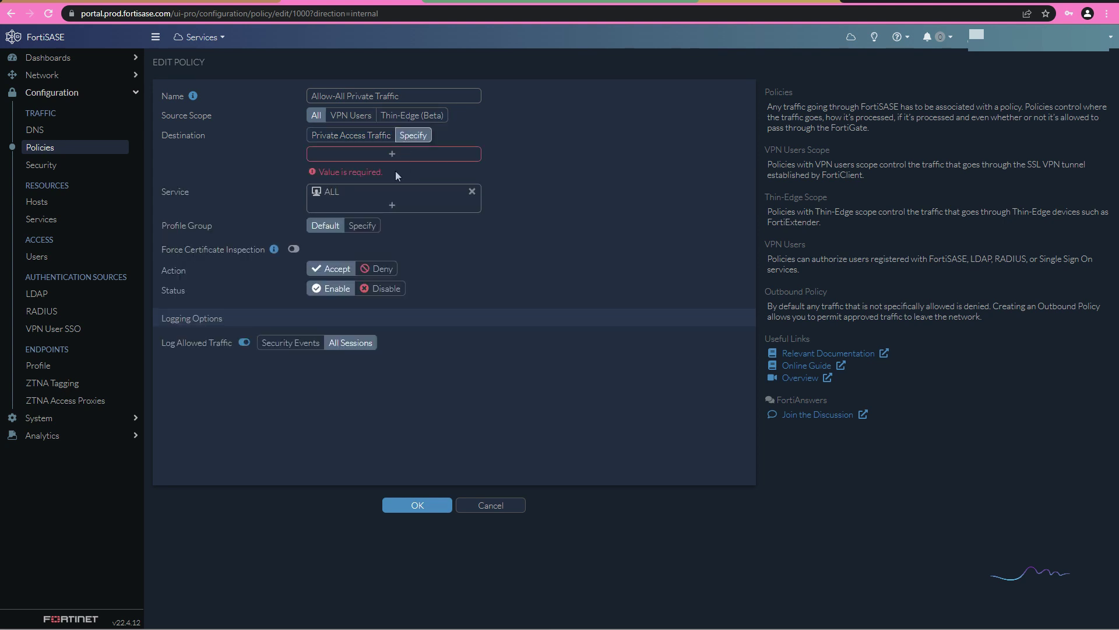
pyautogui.click(393, 154)
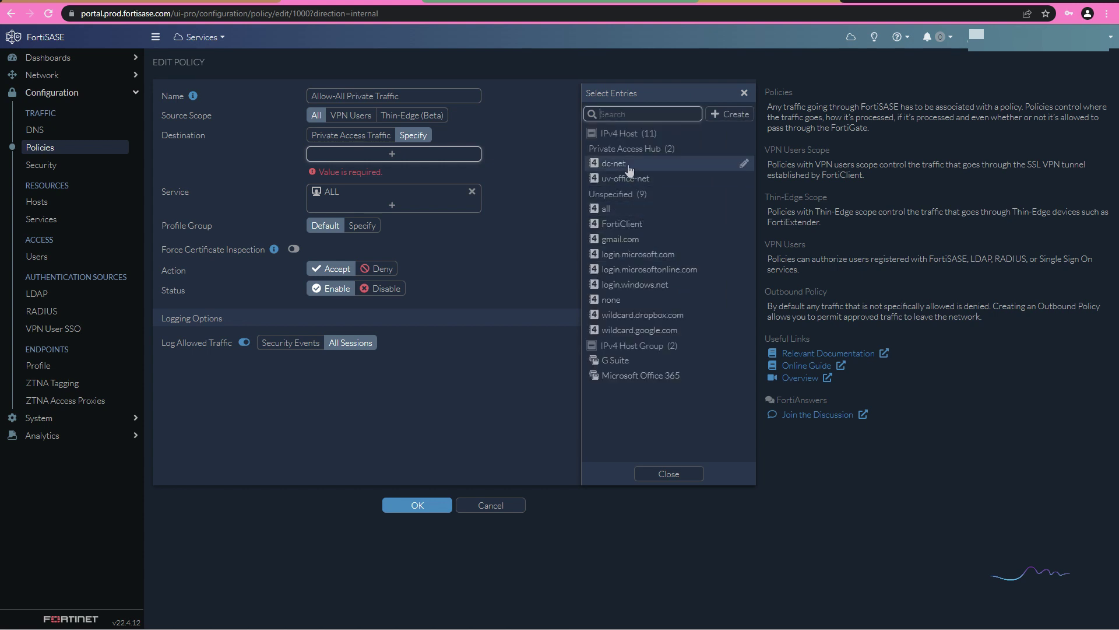
pyautogui.click(626, 164)
pyautogui.click(582, 350)
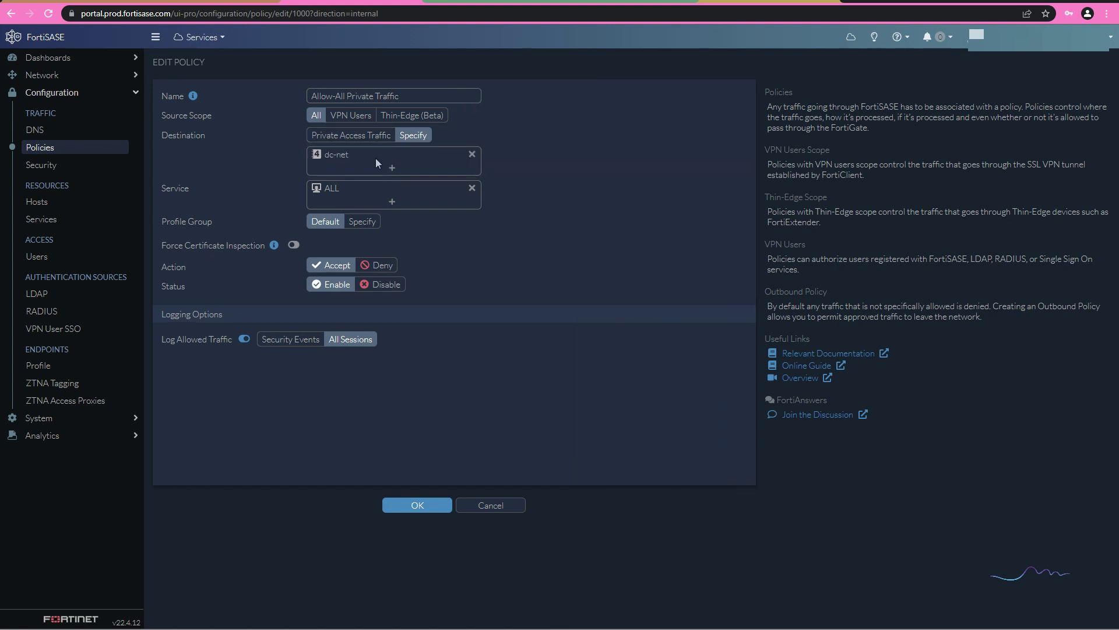
pyautogui.click(375, 222)
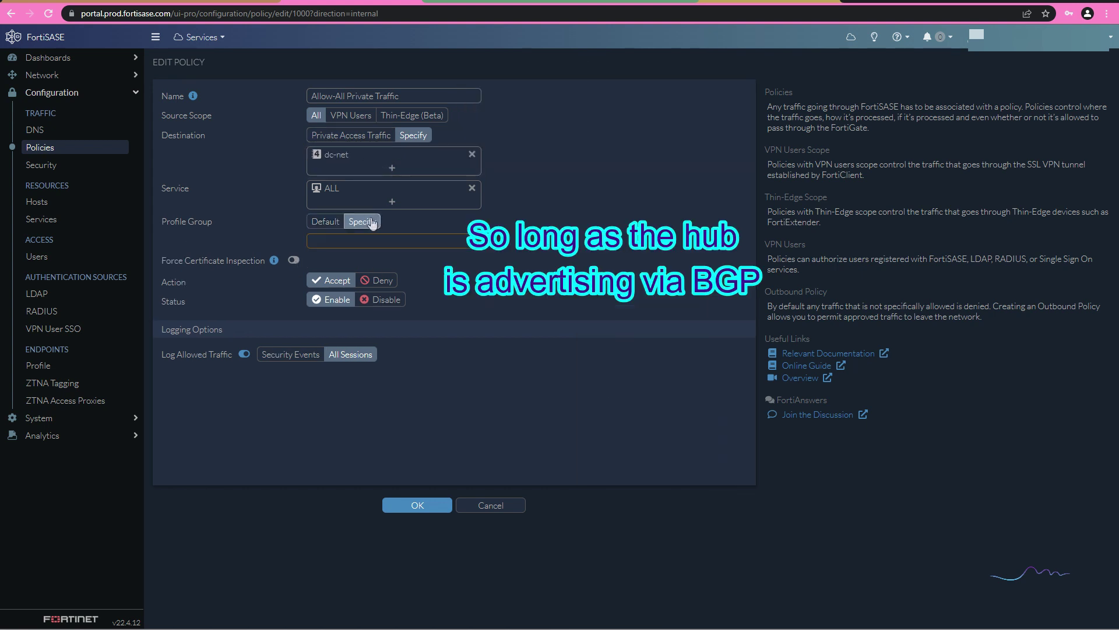
pyautogui.click(399, 247)
pyautogui.moveTo(381, 300)
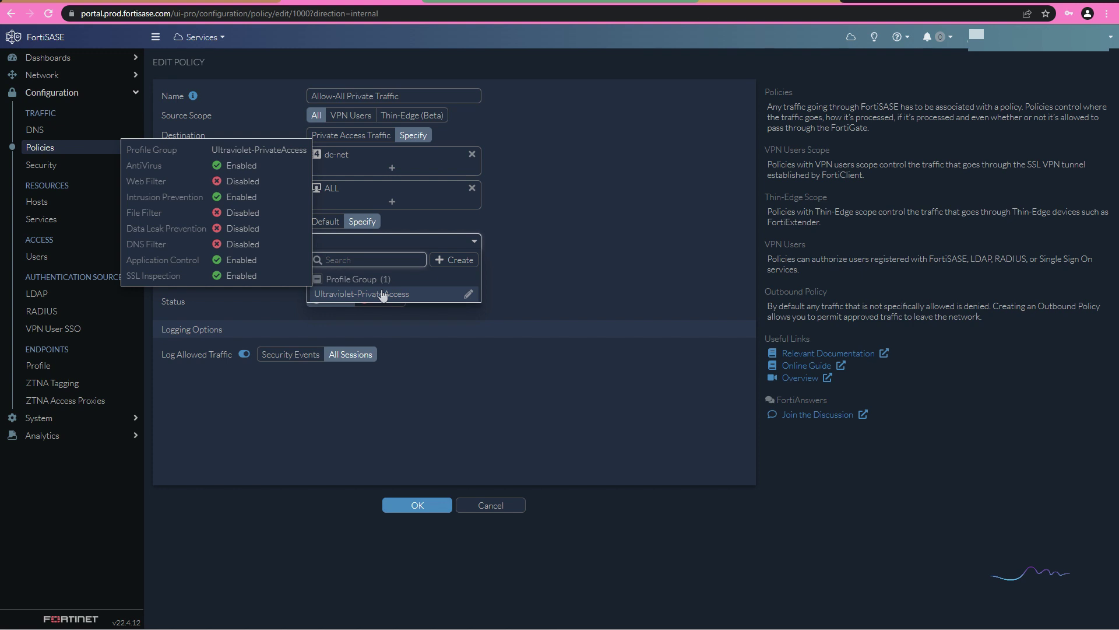
pyautogui.click(384, 294)
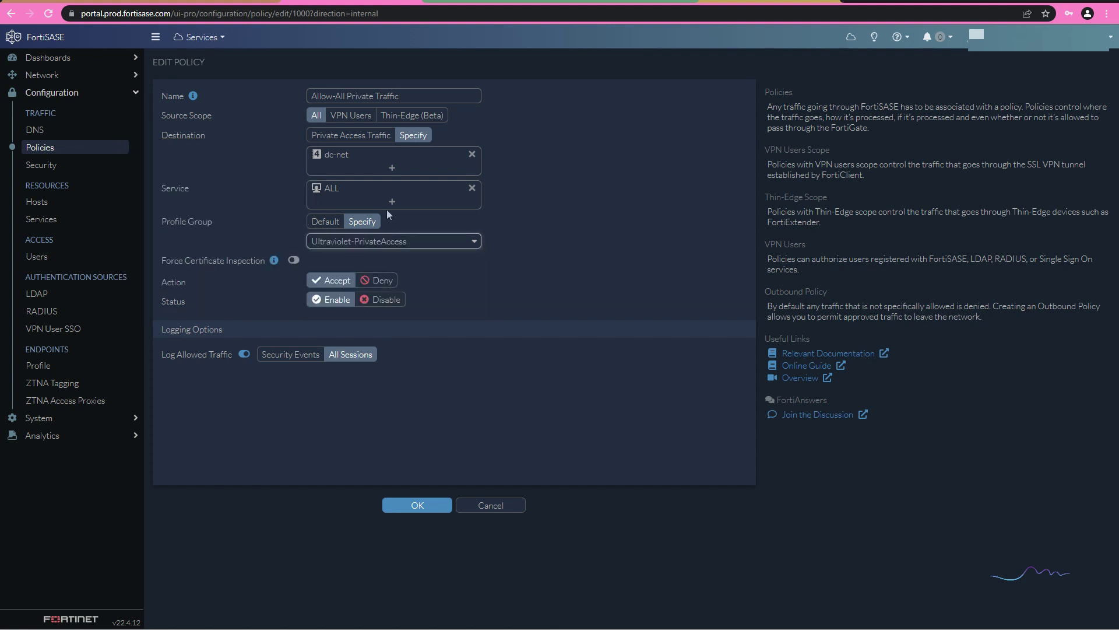
# Step: Save the policy and check the endpoint's addresses with ipconfig, noting tunnel IP 10.212.128.1
pyautogui.click(427, 497)
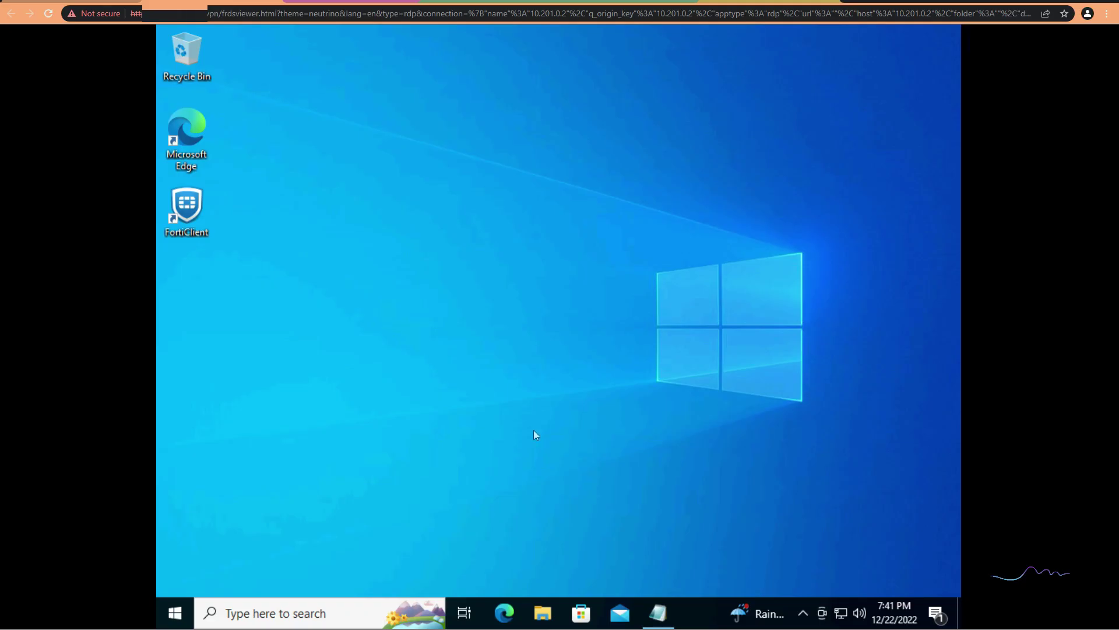
pyautogui.click(165, 608)
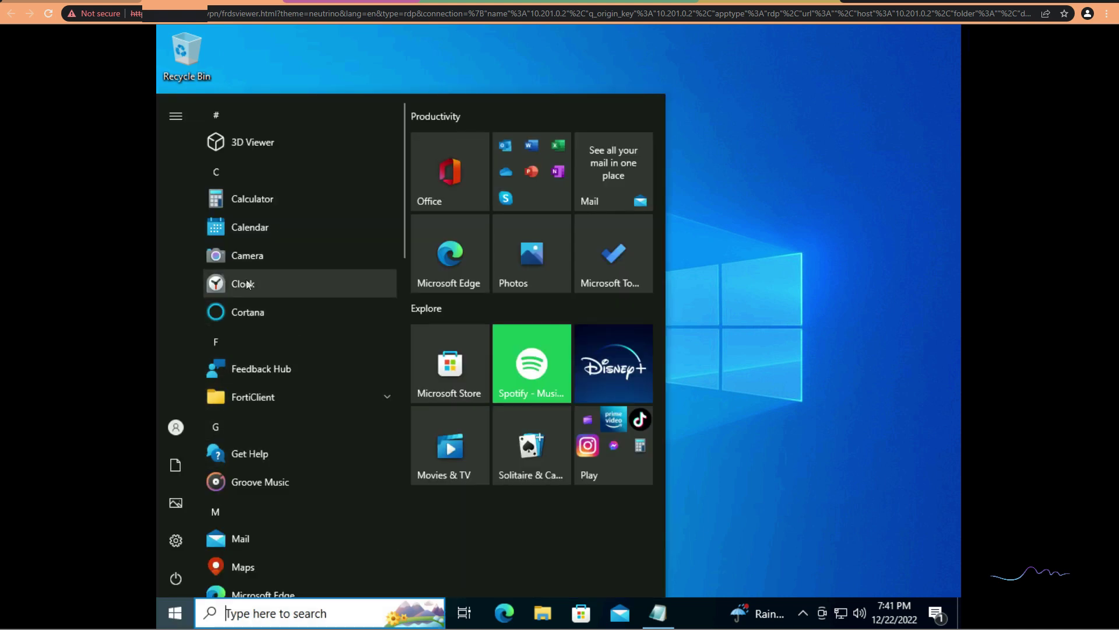
pyautogui.write('cmd')
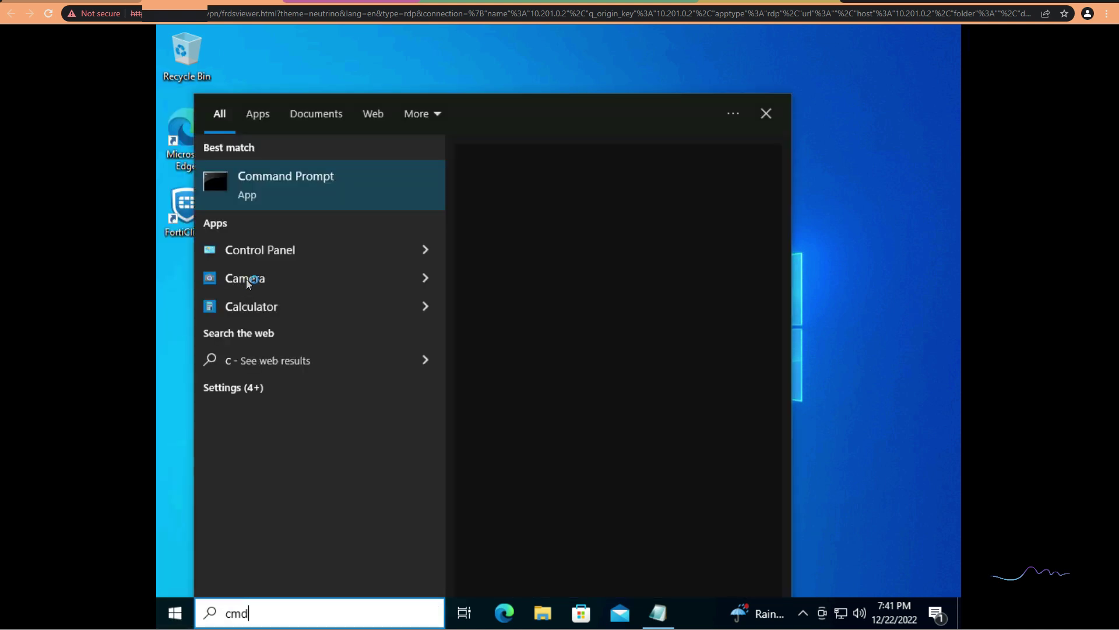
pyautogui.click(269, 179)
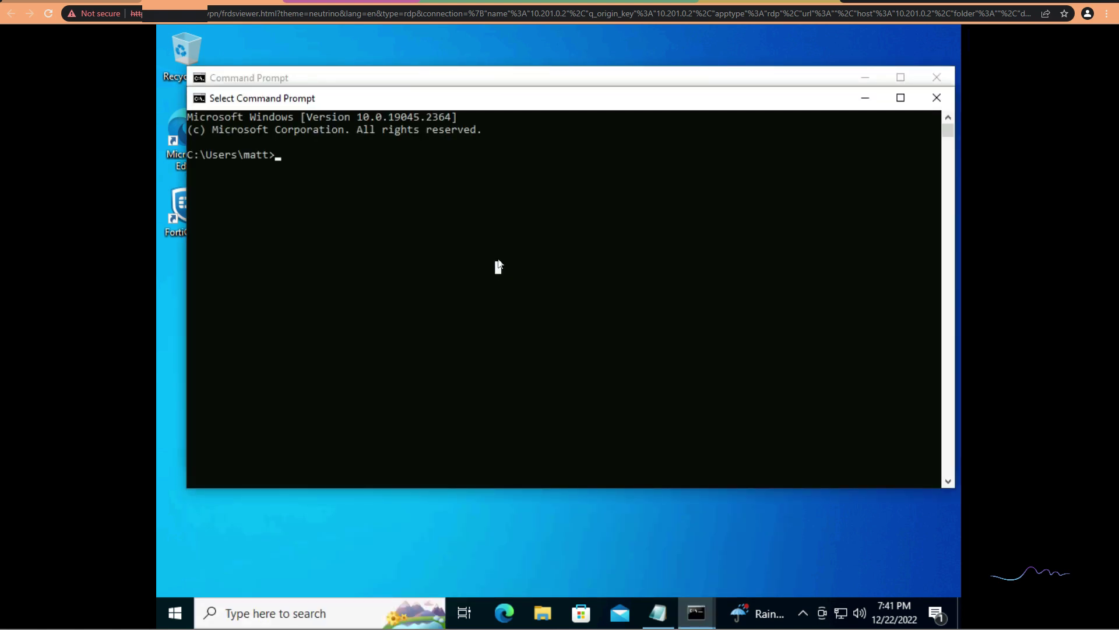
pyautogui.write('ipconfig')
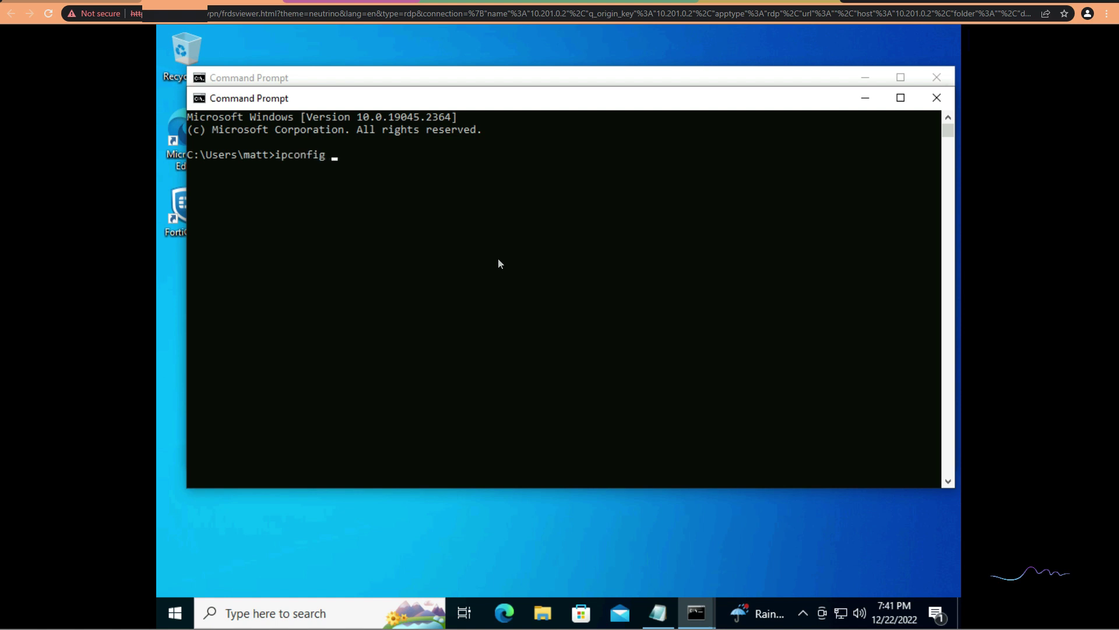
pyautogui.press('Return')
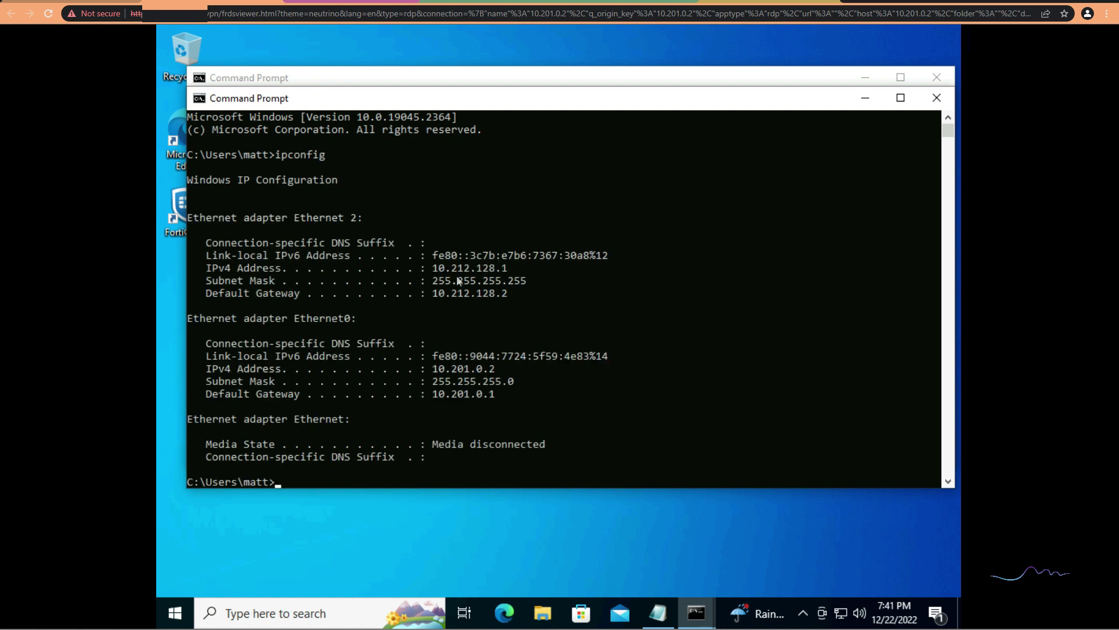
pyautogui.moveTo(432, 268); pyautogui.dragTo(521, 280)
pyautogui.click(511, 271)
# Step: Ping vdi002.ultraviolet.local, which now resolves to 10.200.0.98, then stop the ping
pyautogui.click(683, 381)
pyautogui.write('ping vdio002.ultraviolet.local')
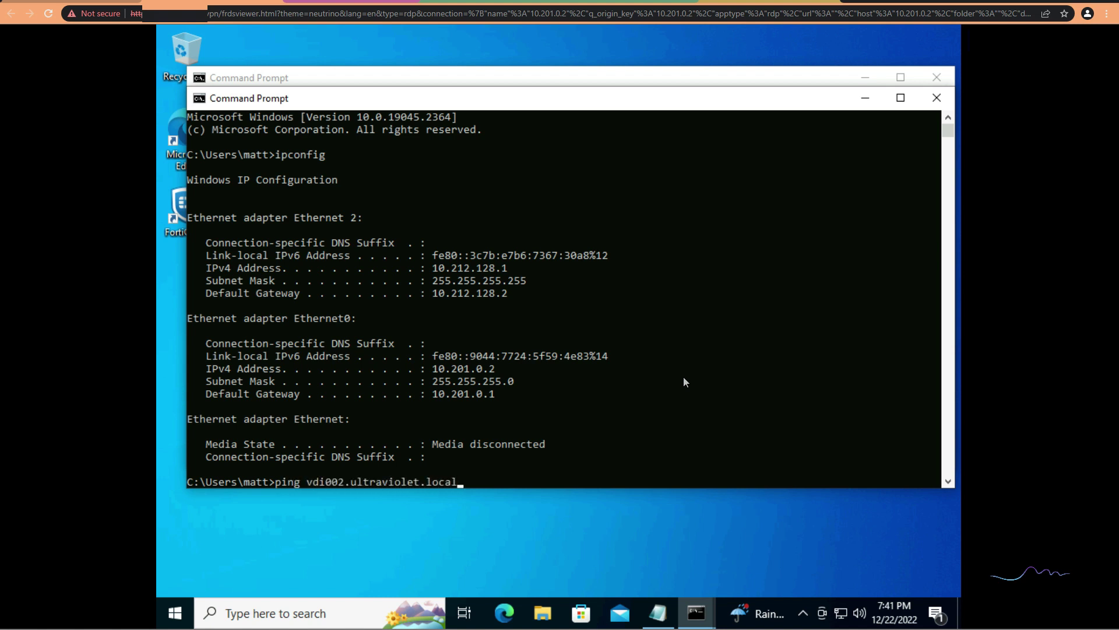
pyautogui.press('Return')
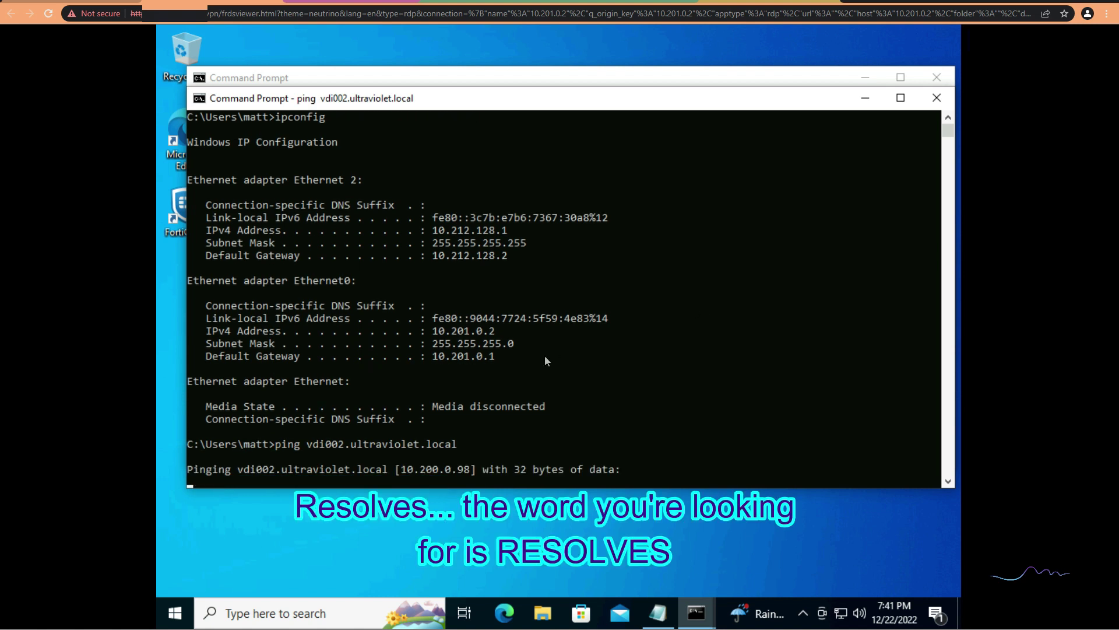
pyautogui.hotkey('ctrl', 'c')
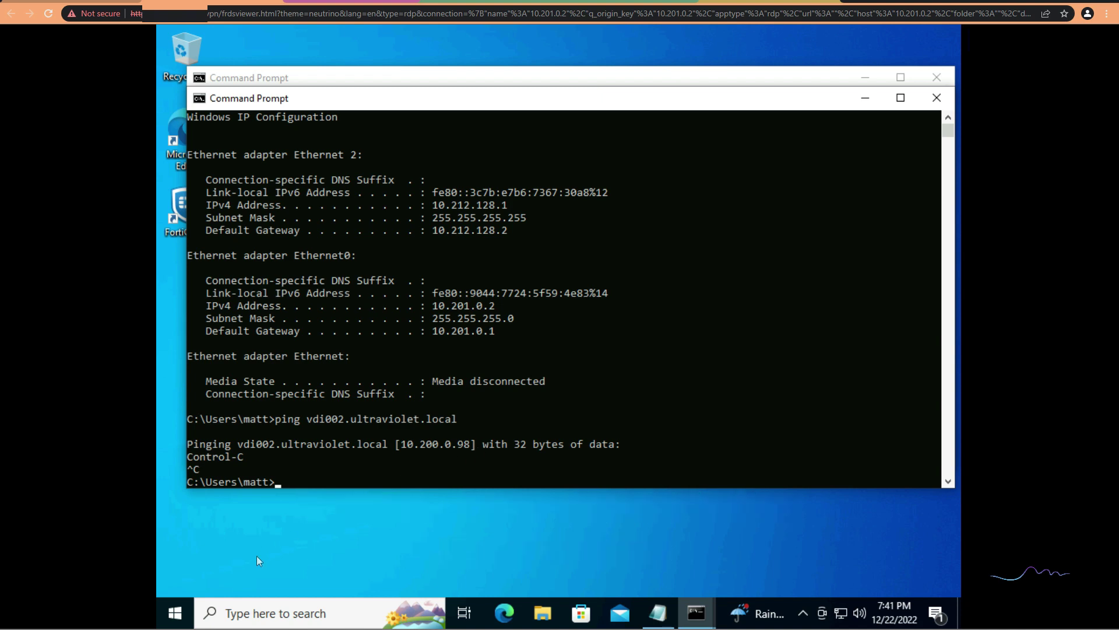
pyautogui.click(175, 612)
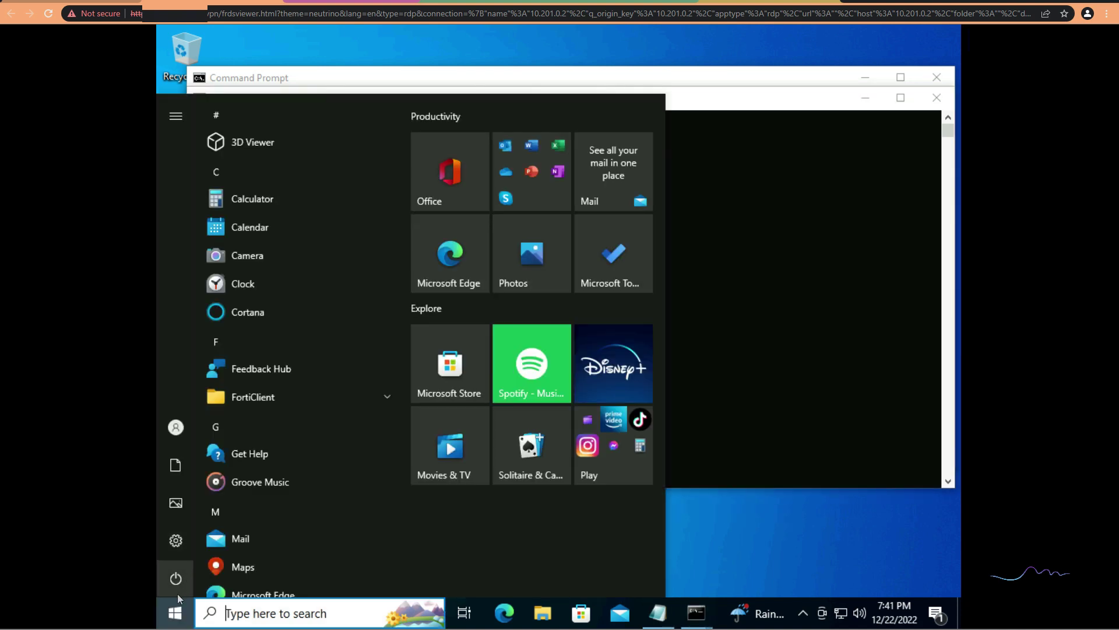
pyautogui.rightClick(175, 598)
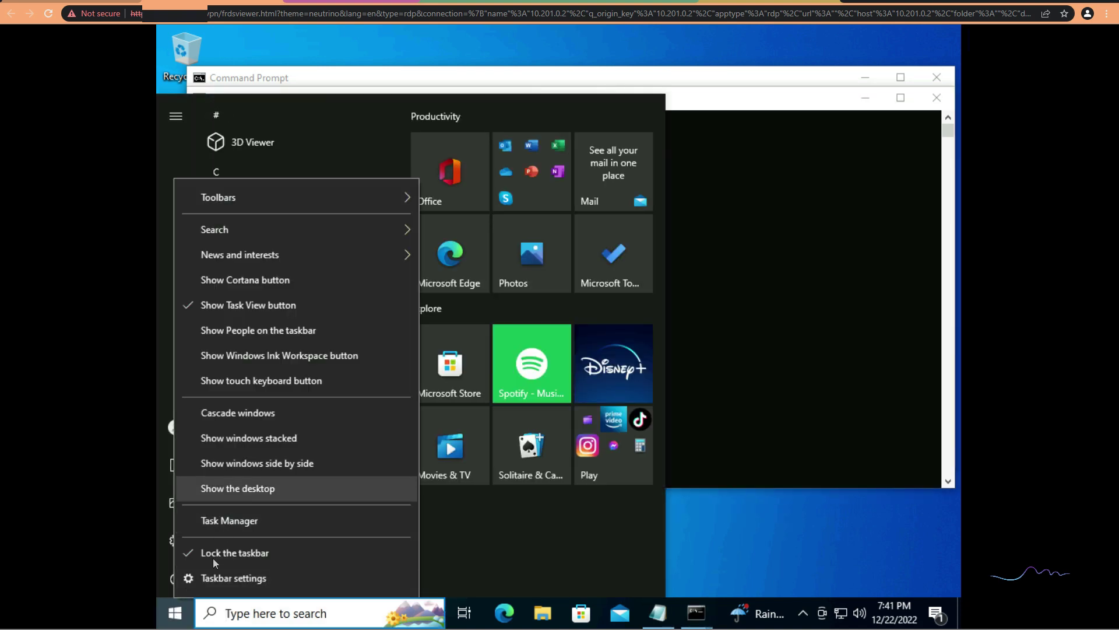
pyautogui.rightClick(180, 619)
# Step: Run mstsc, sign in to vdi002.ultraviolet.local with the account password, then minimize the session
pyautogui.click(210, 533)
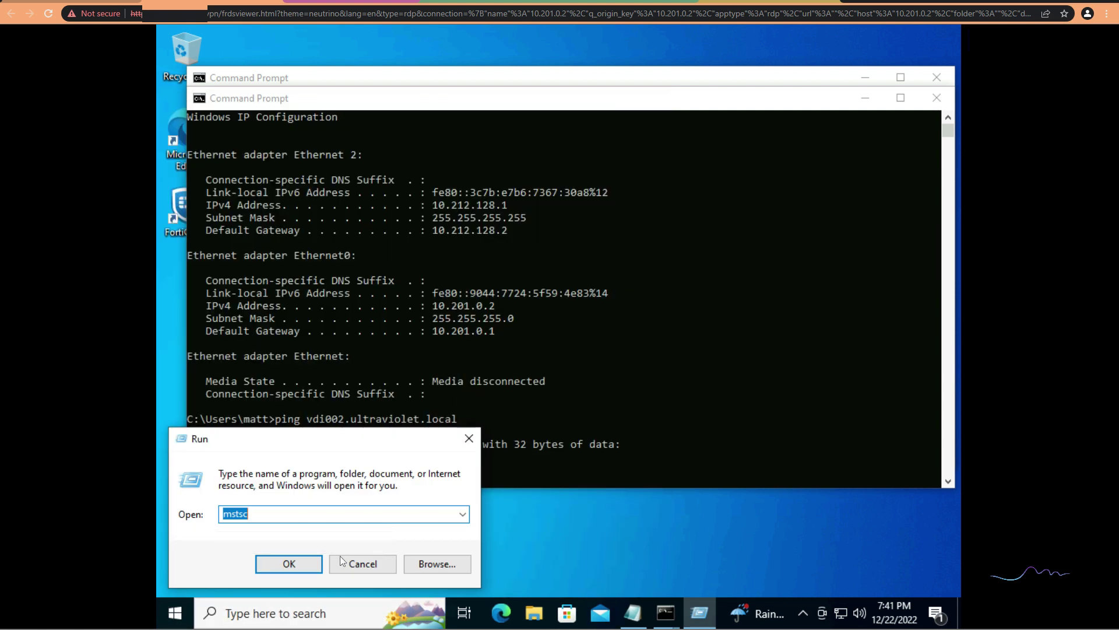
pyautogui.click(309, 565)
pyautogui.click(613, 303)
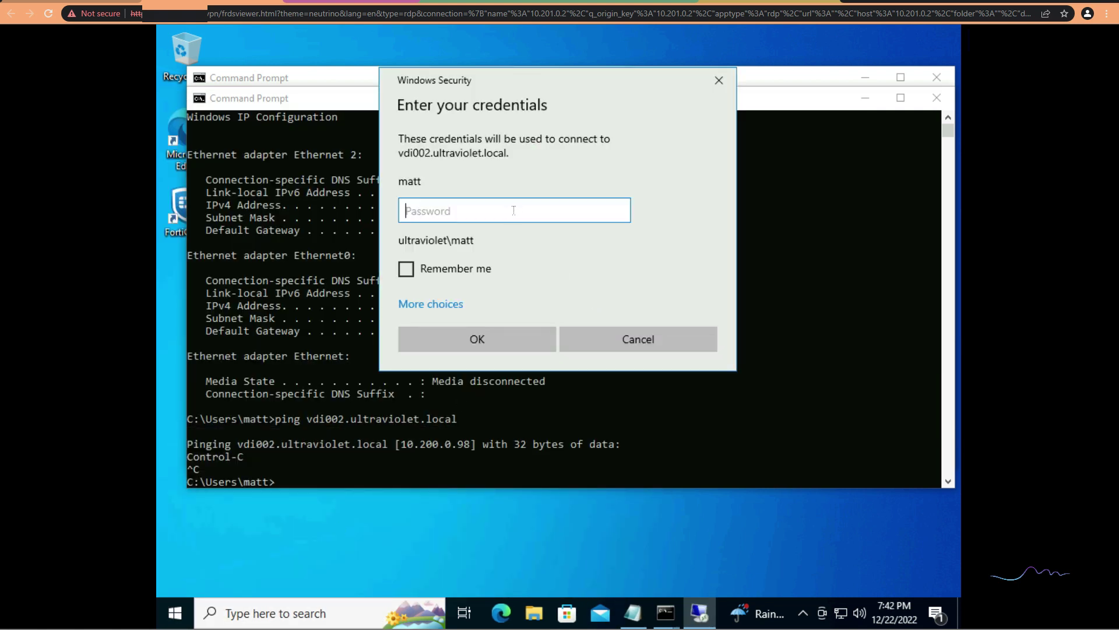
pyautogui.write('••••••••••')
pyautogui.press('Return')
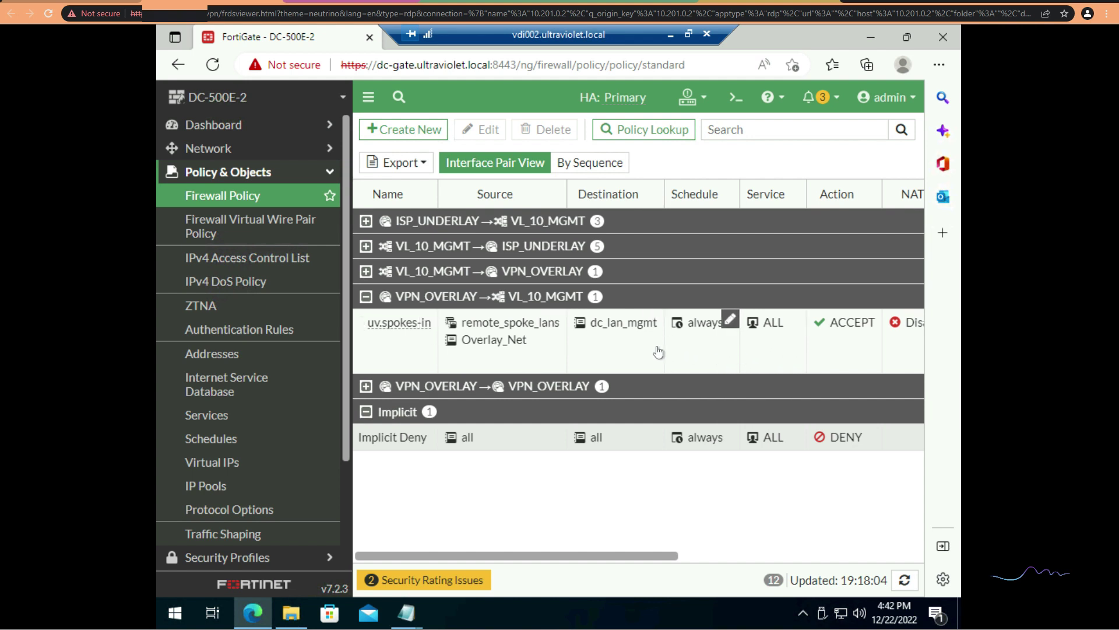
pyautogui.moveTo(449, 347)
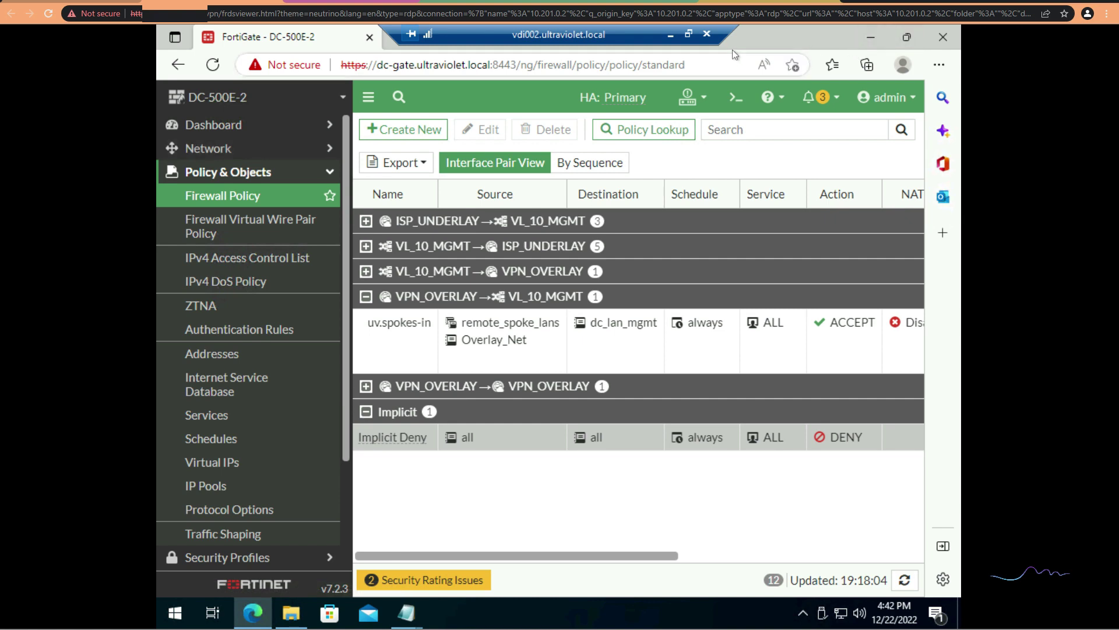
pyautogui.click(671, 34)
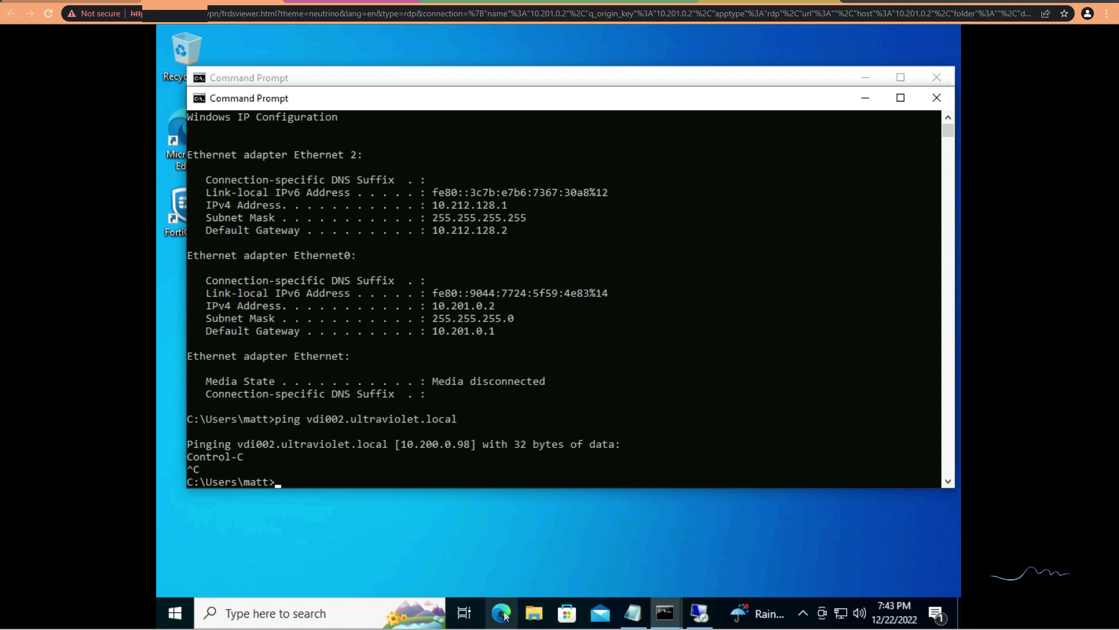
pyautogui.click(564, 415)
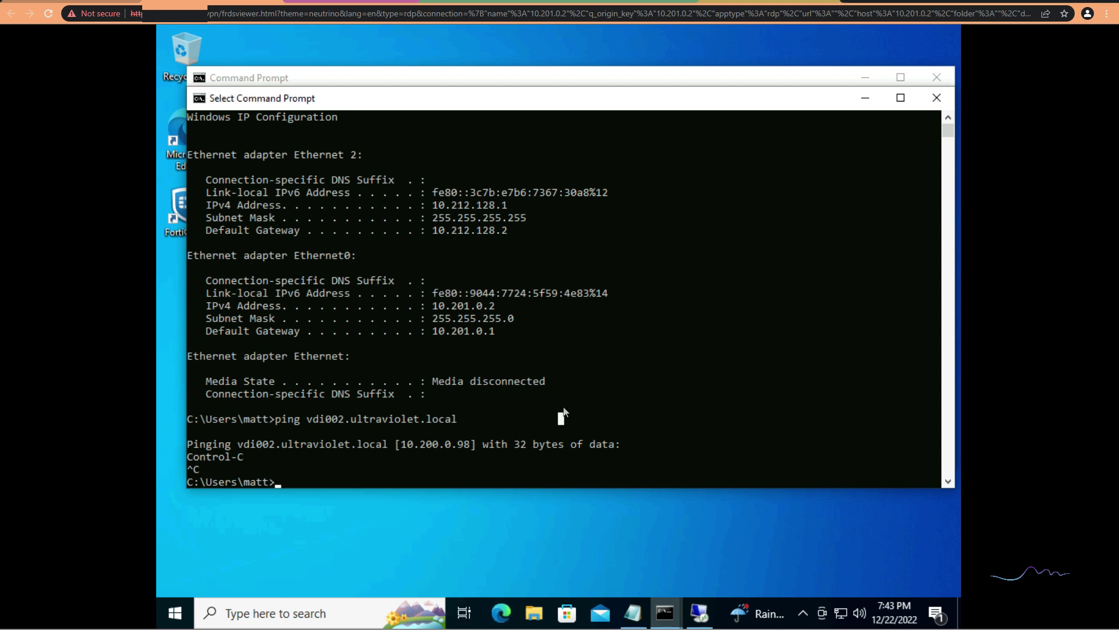
pyautogui.write('ping manager.l')
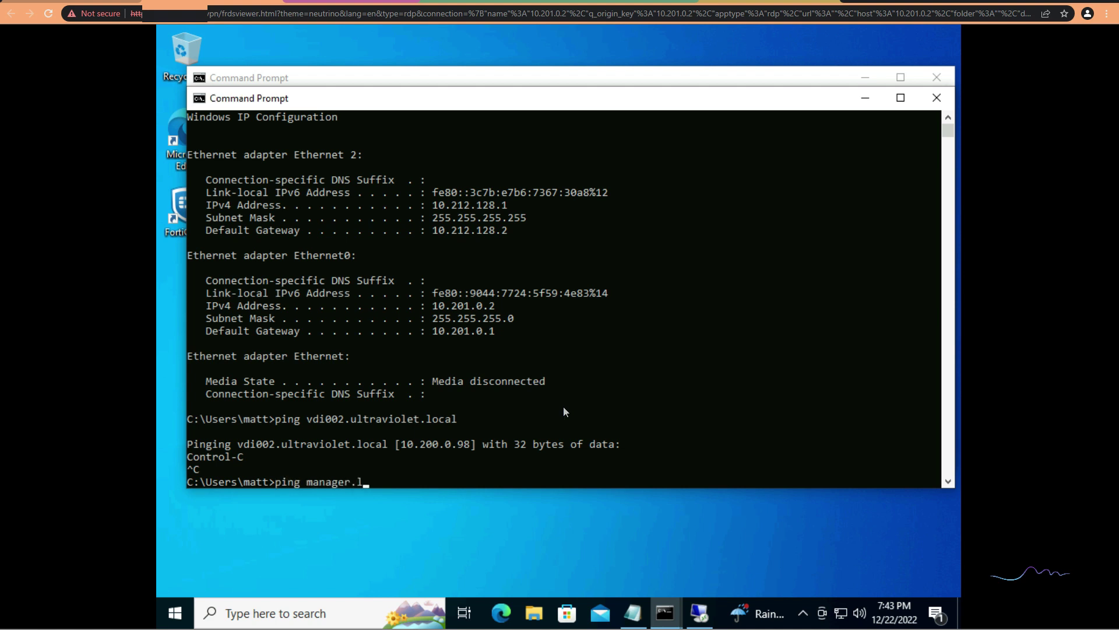
pyautogui.press('BackSpace')
pyautogui.write('ultraviolet.local')
pyautogui.press('Return')
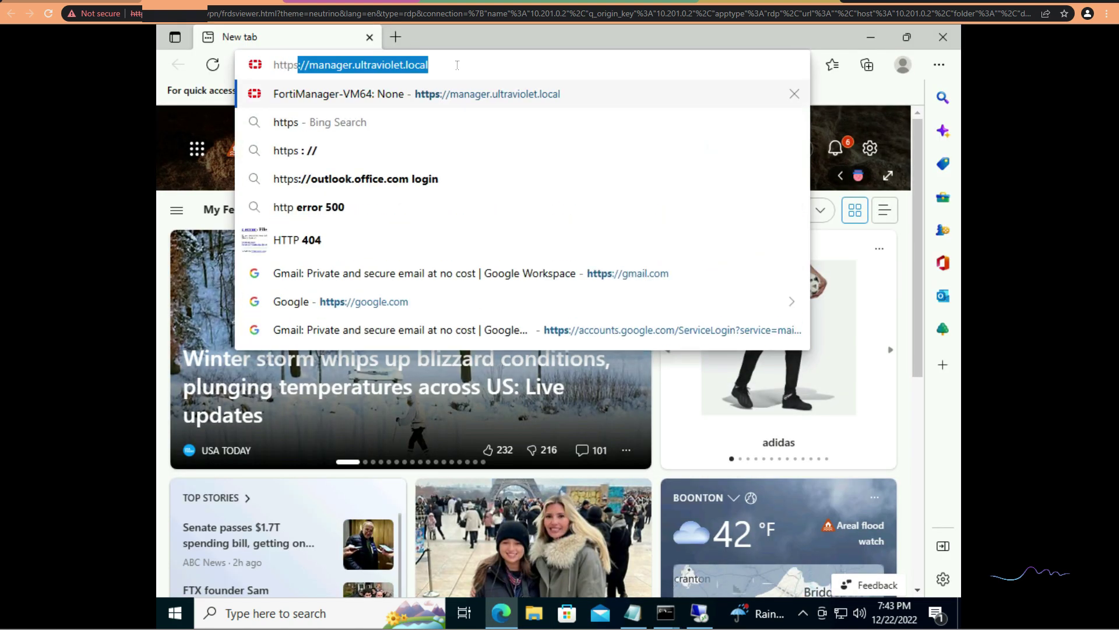
pyautogui.press('Return')
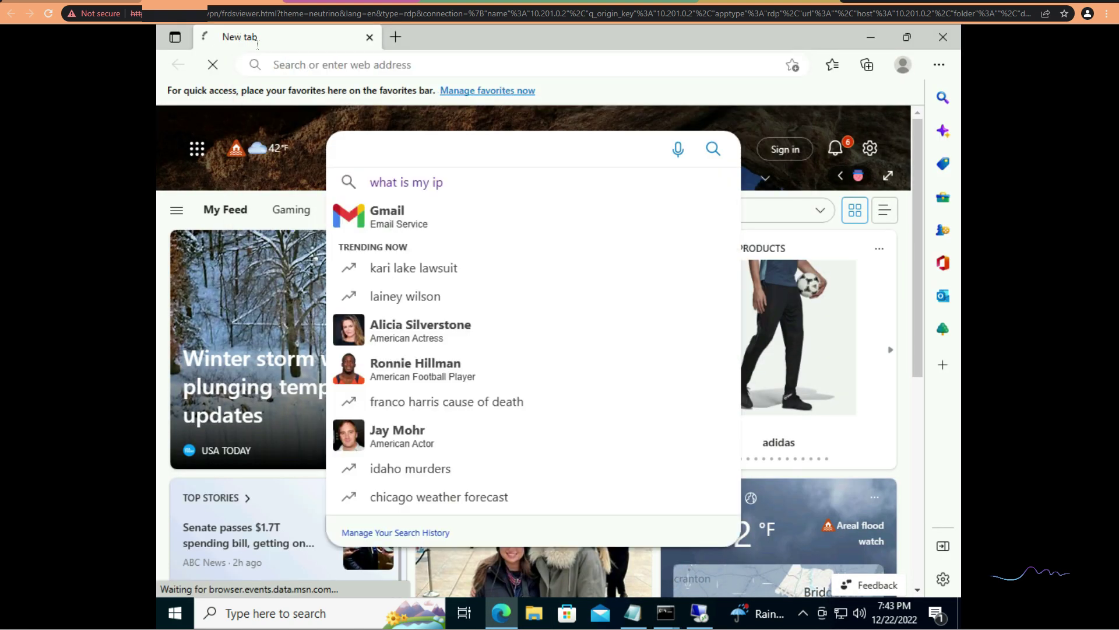
pyautogui.click(352, 407)
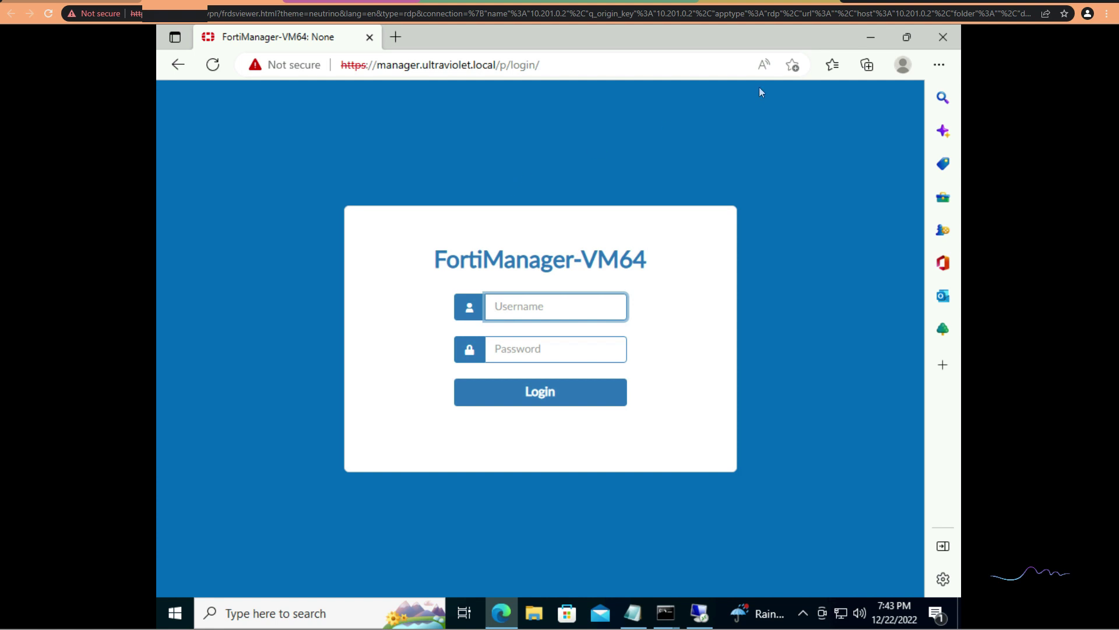
# Step: Close Edge to see the ping results: 10.200.0.6 answered 4 of 4, 0% loss
pyautogui.click(949, 39)
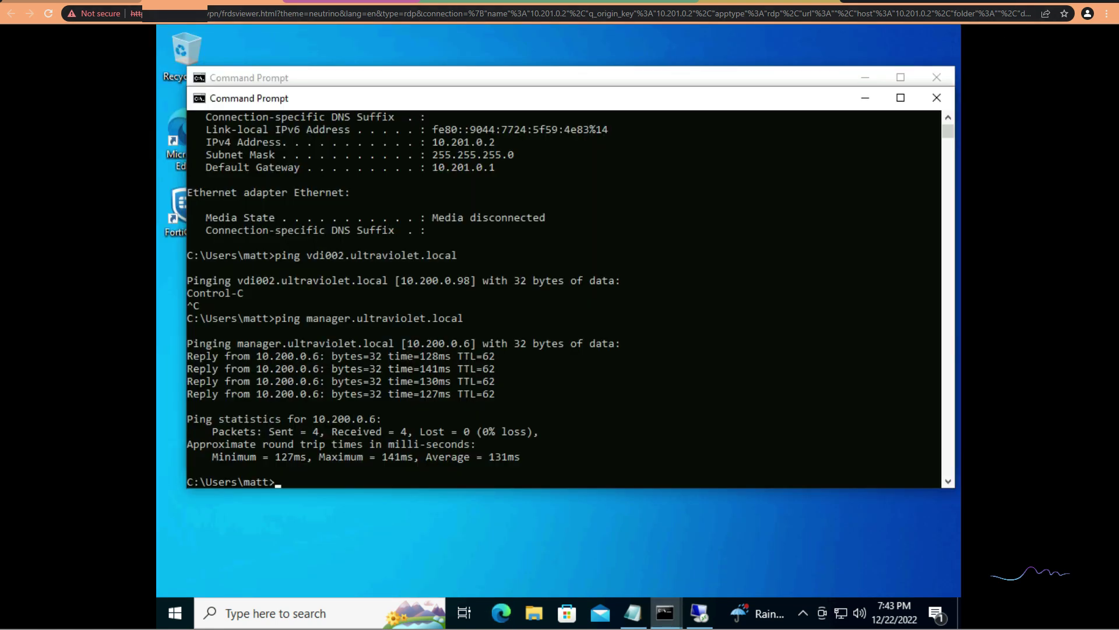